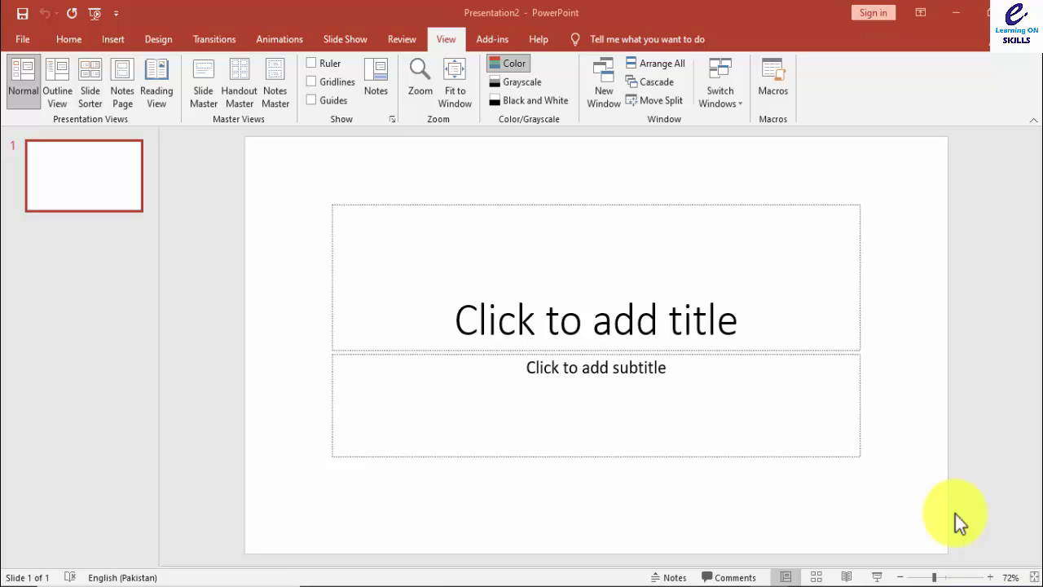
- Set a custom slide size of On-screen Show (16:9), 25.4 cm by 14.288 cm
left_click(155, 45)
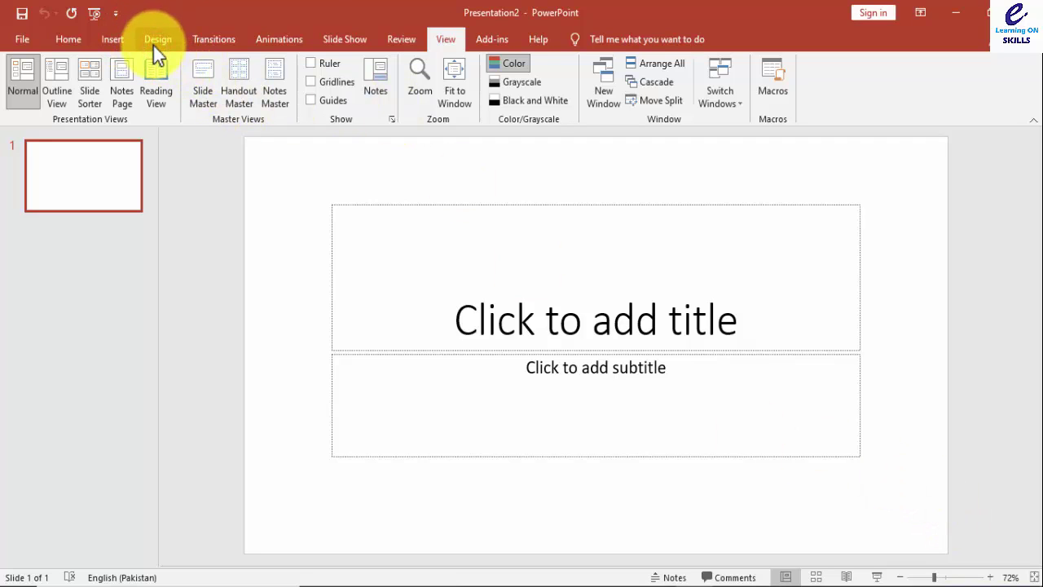
left_click(153, 46)
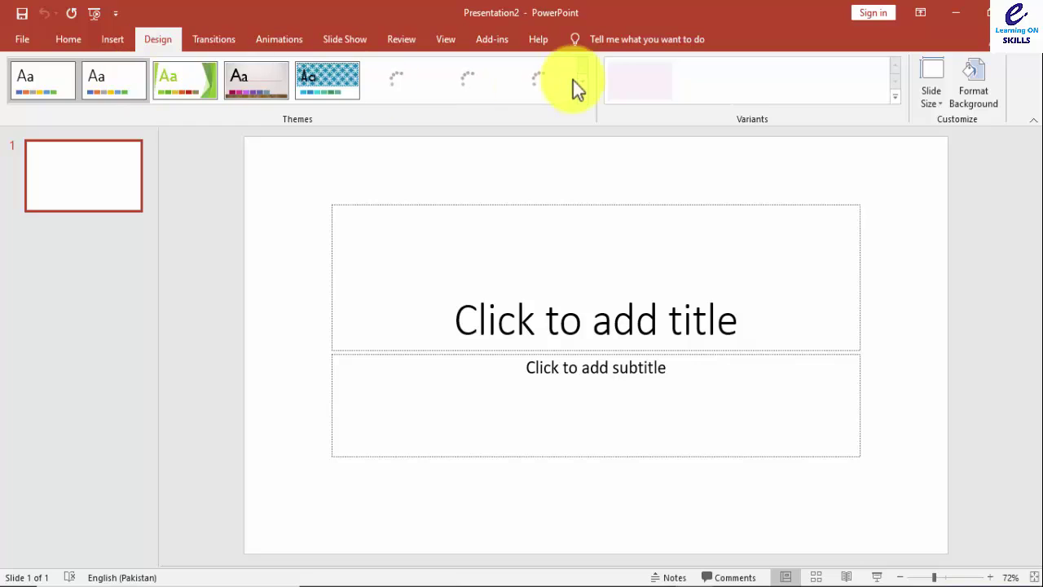
left_click(928, 94)
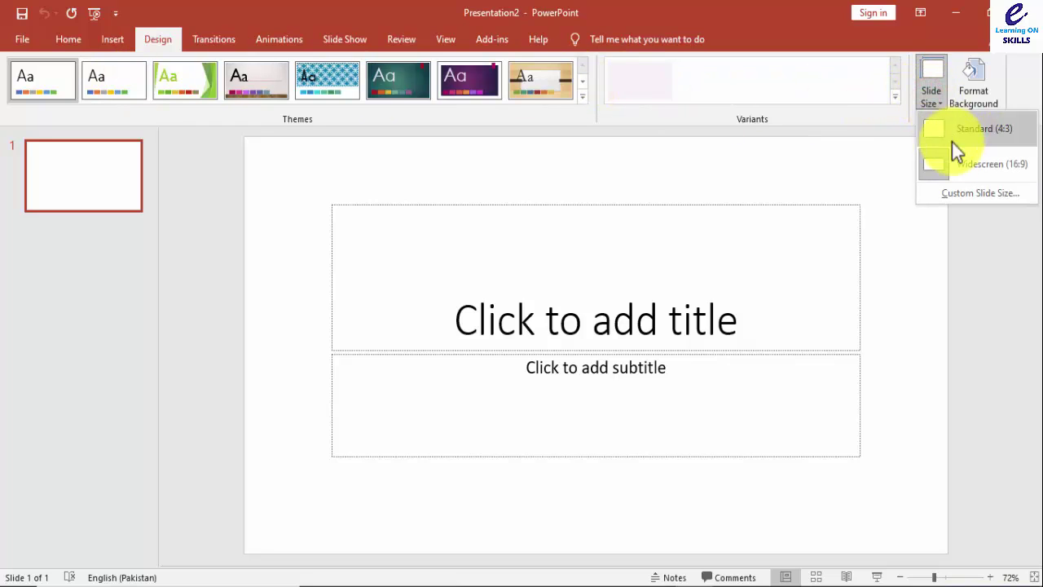
left_click(910, 187)
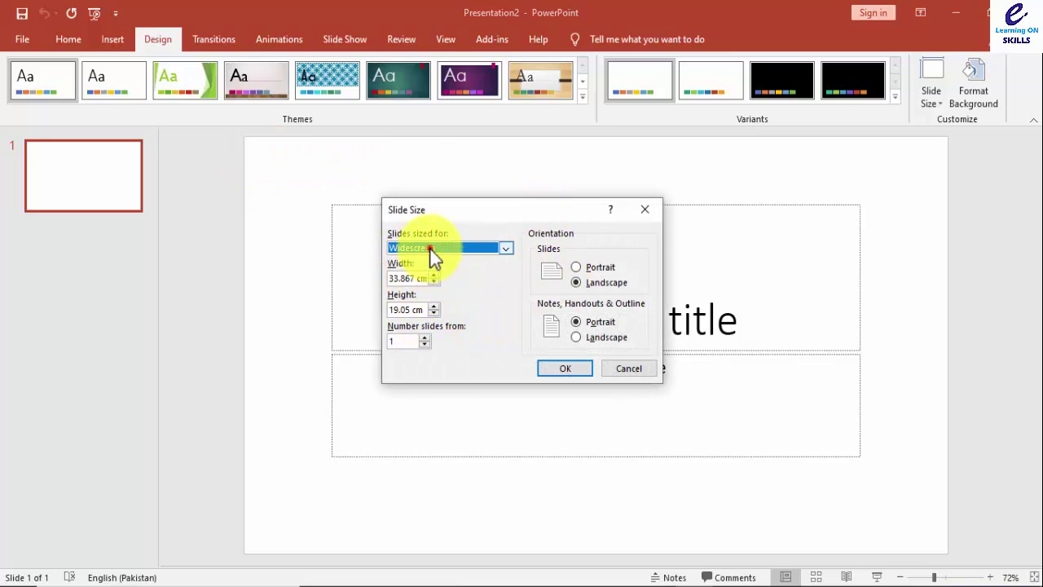
left_click(431, 250)
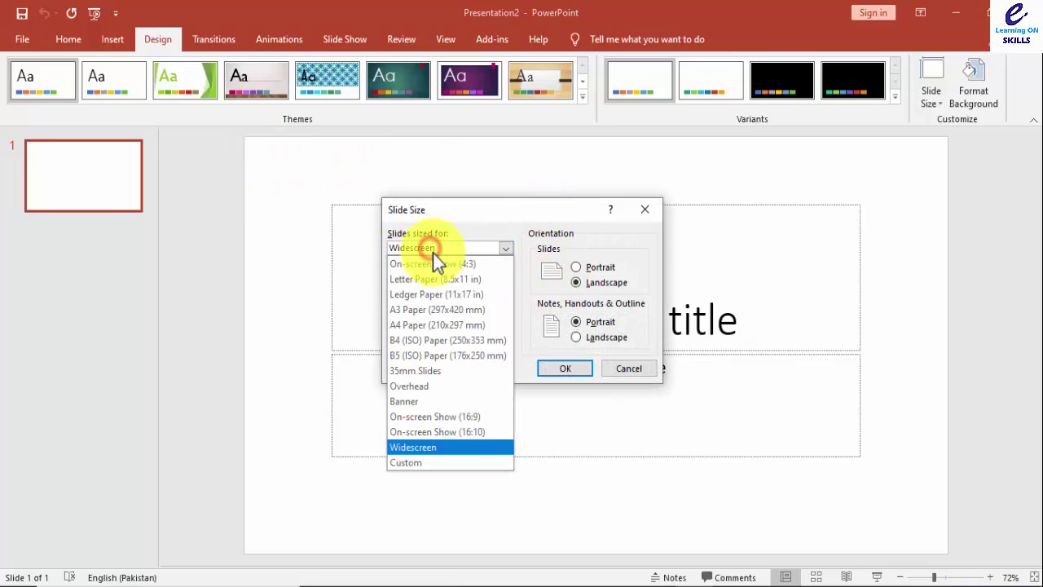
left_click(457, 414)
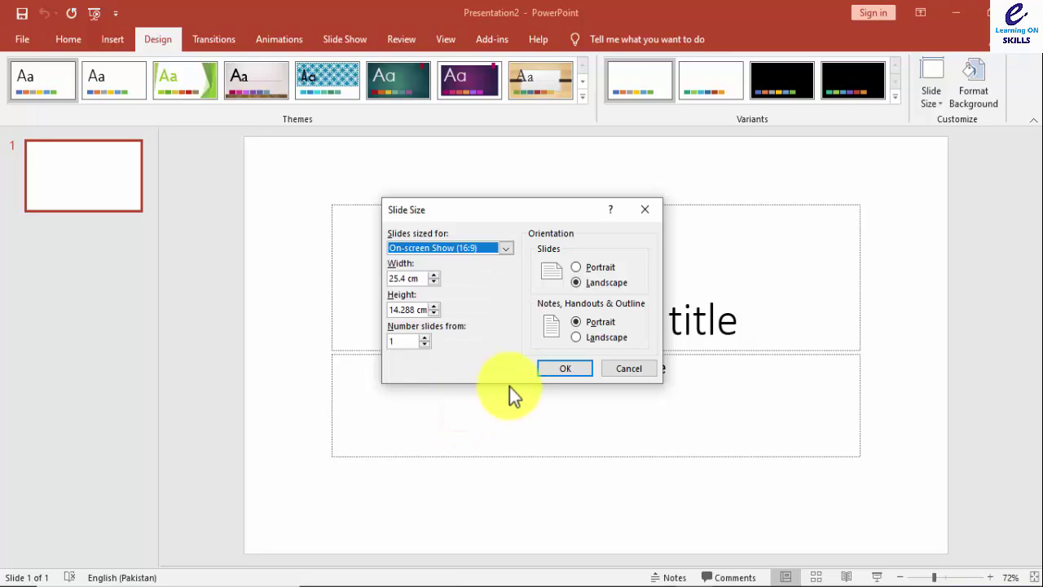
left_click(563, 369)
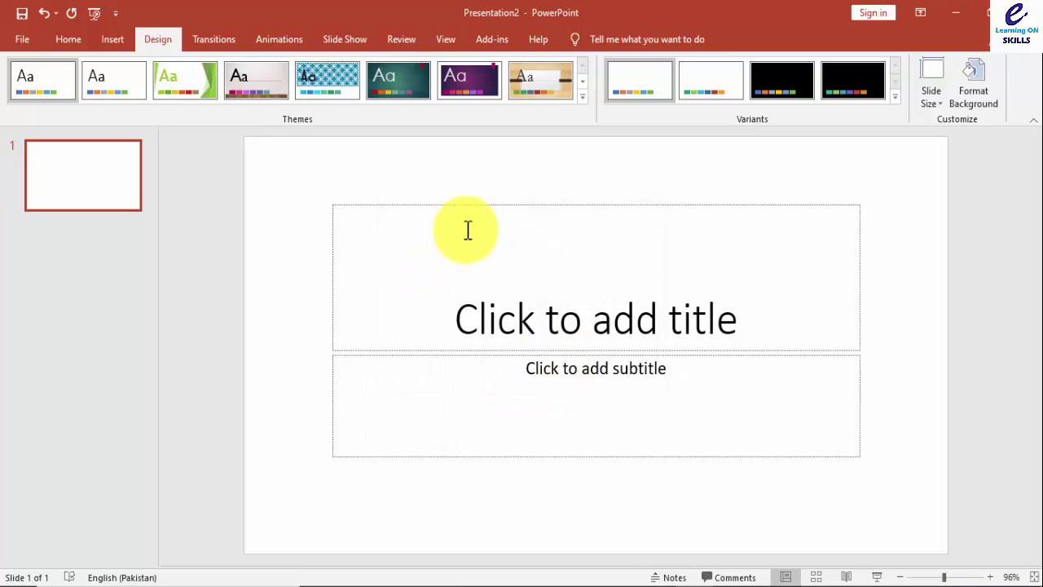
- Delete the title and subtitle placeholders to leave the slide empty
left_click(545, 297)
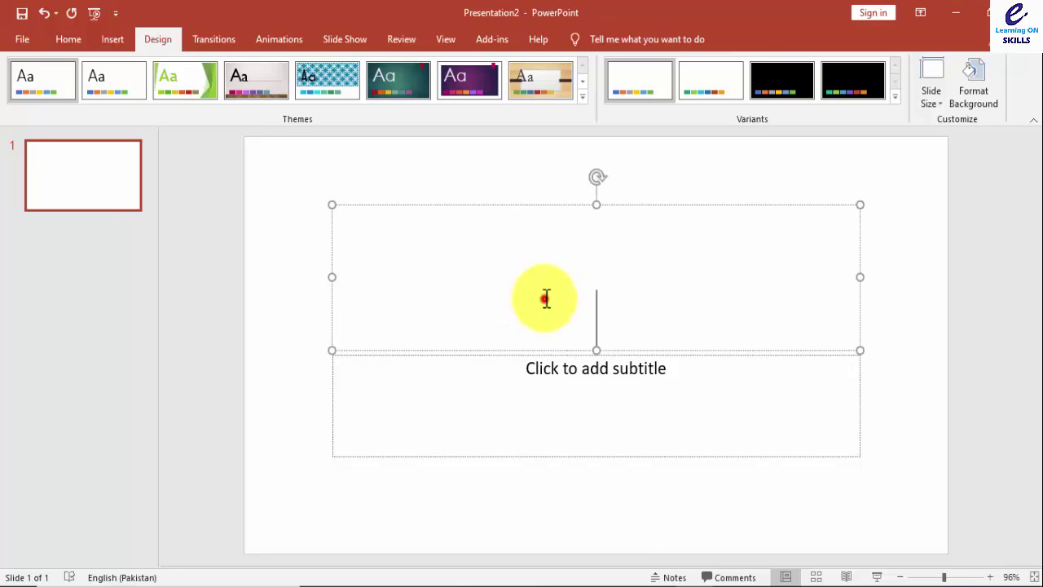
left_click(486, 203)
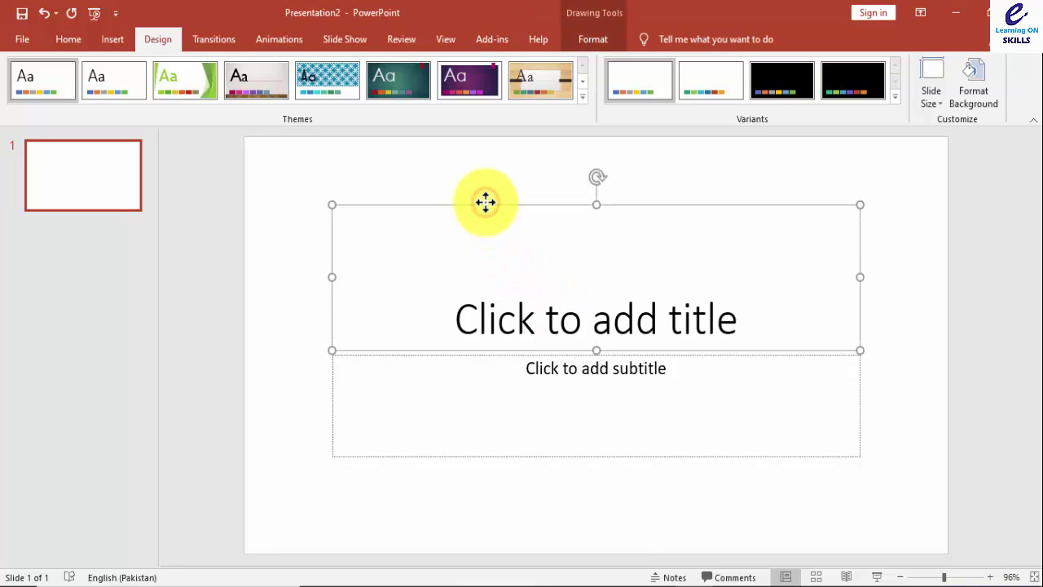
key("Delete")
left_click(501, 362)
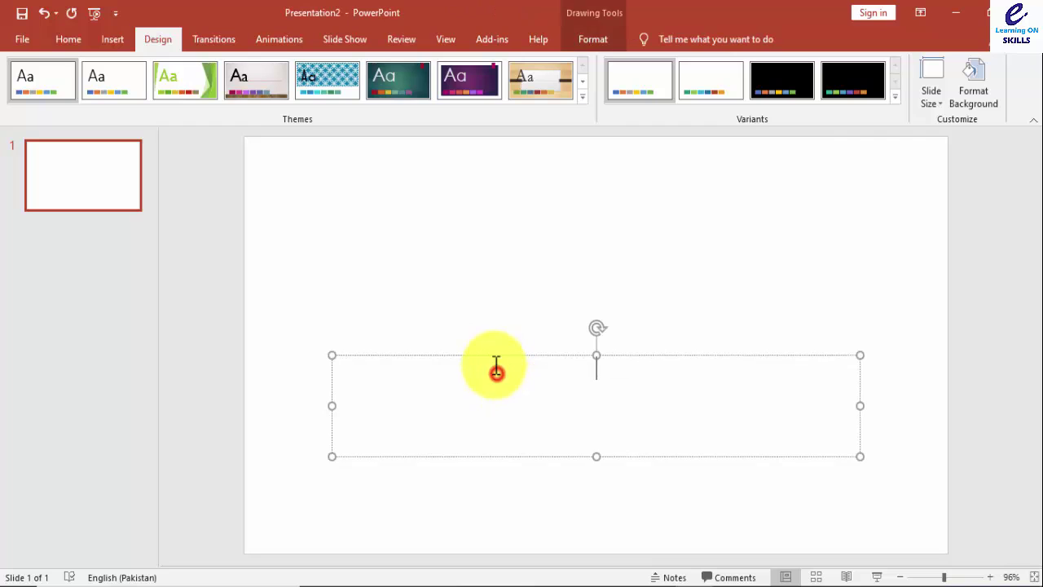
left_click(492, 356)
key("Delete")
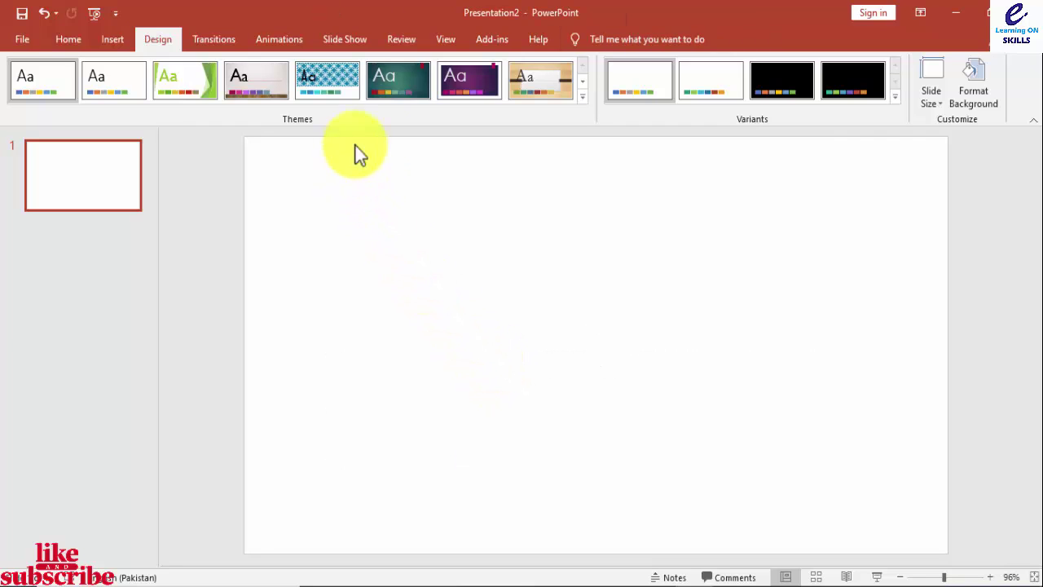
- Apply the dark textured theme with its third colour variant
left_click(585, 99)
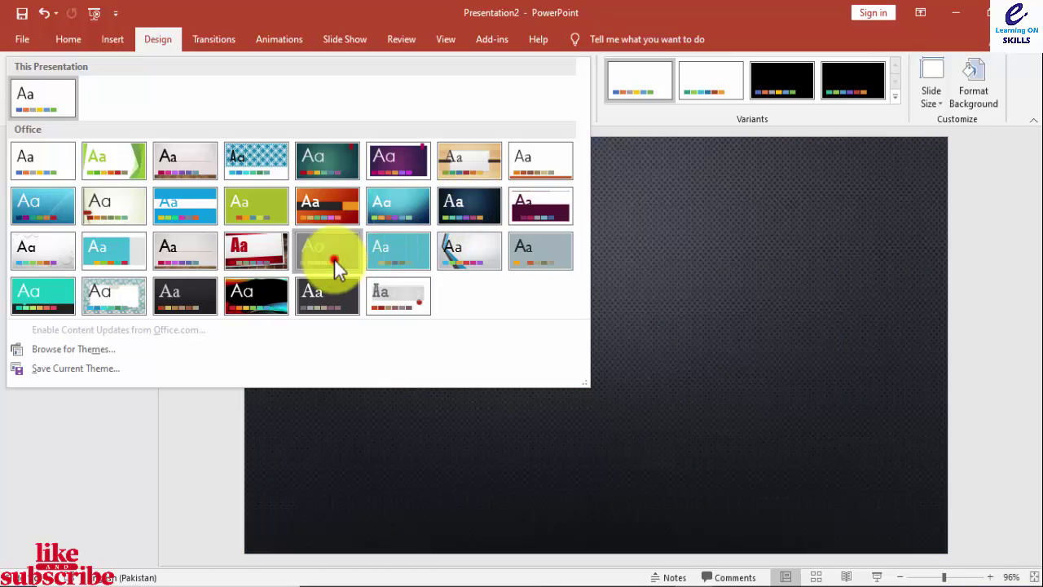
left_click(334, 260)
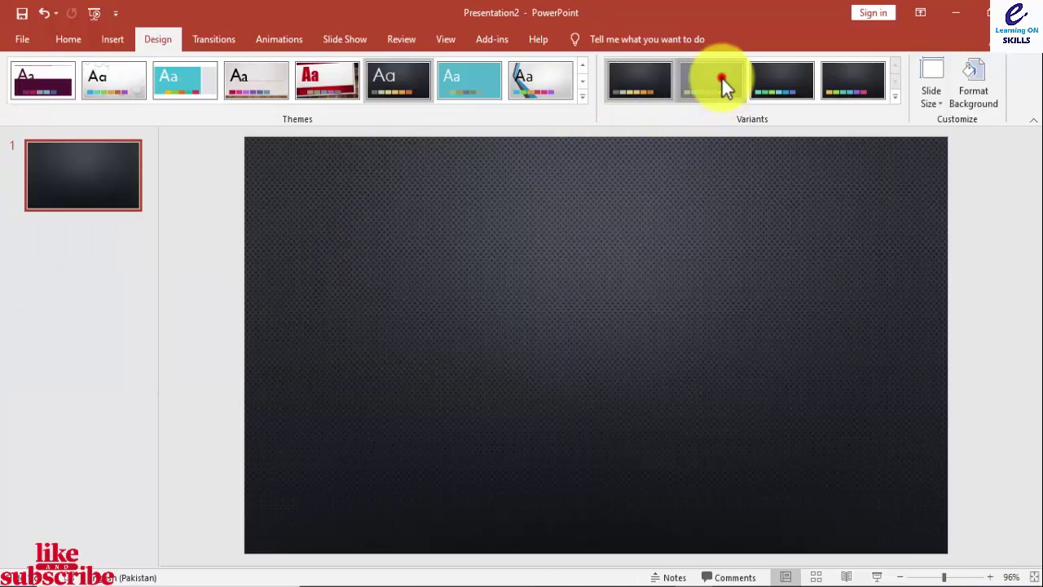
left_click(756, 69)
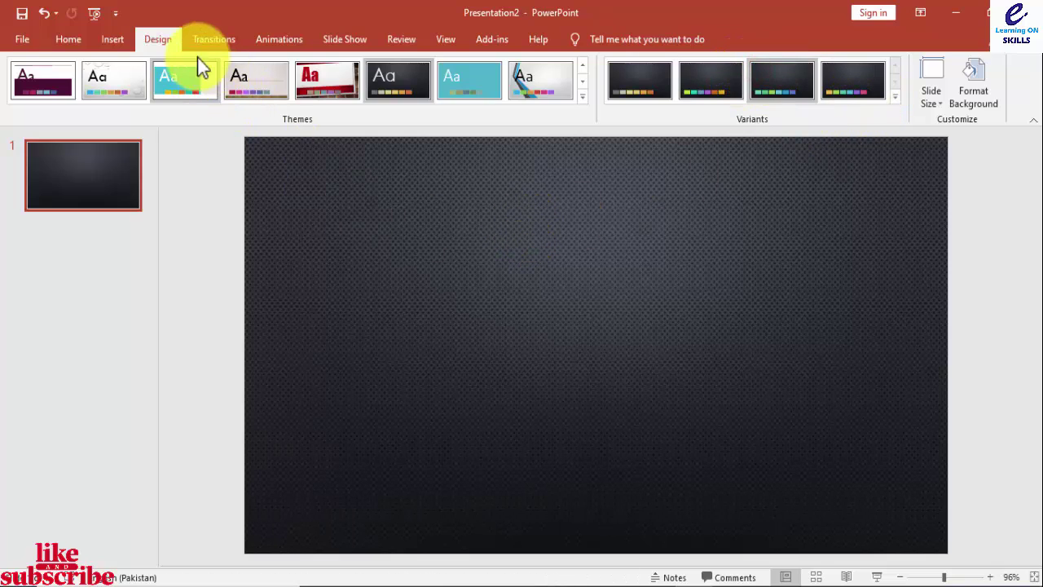
left_click(106, 38)
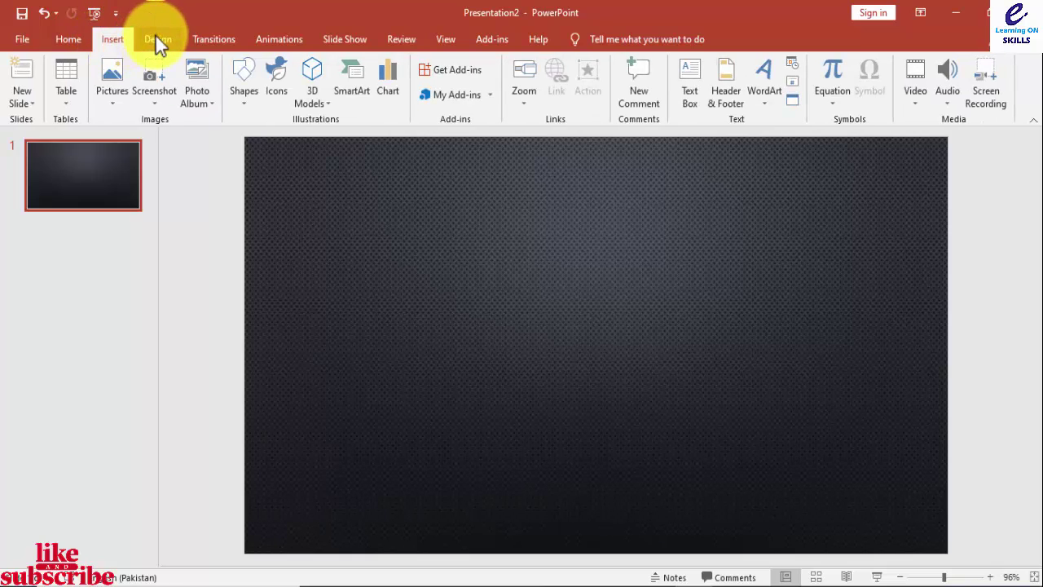
- Insert pictures from this device, browsing to DATA (F:) > Wallpater > 05062020
left_click(106, 80)
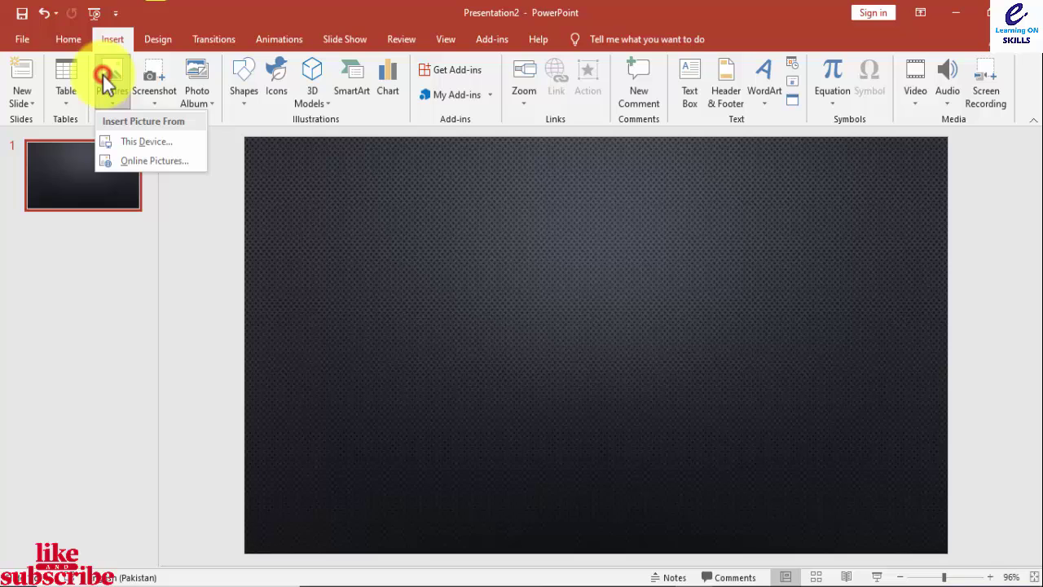
left_click(149, 146)
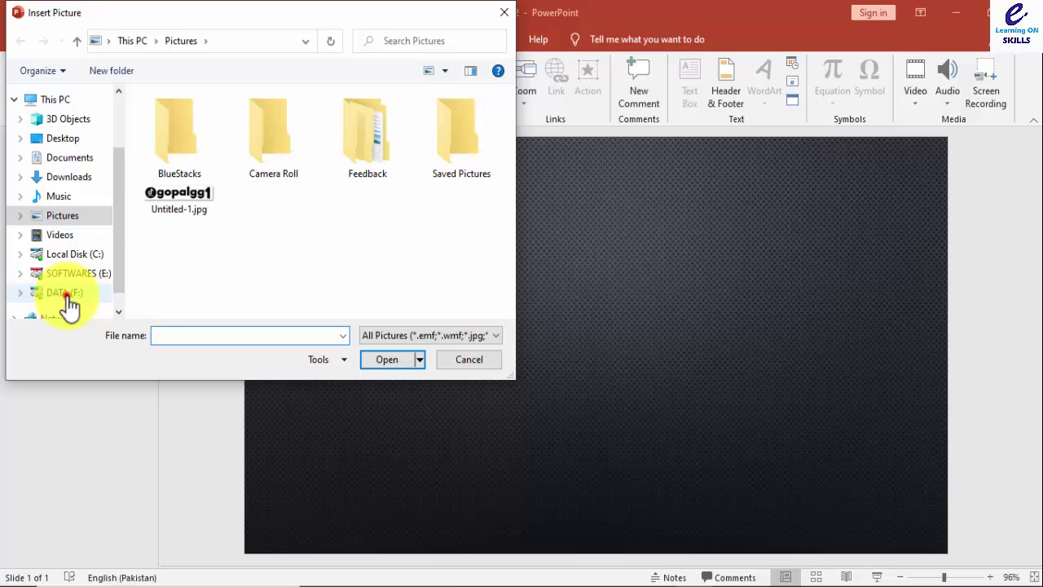
left_click(65, 293)
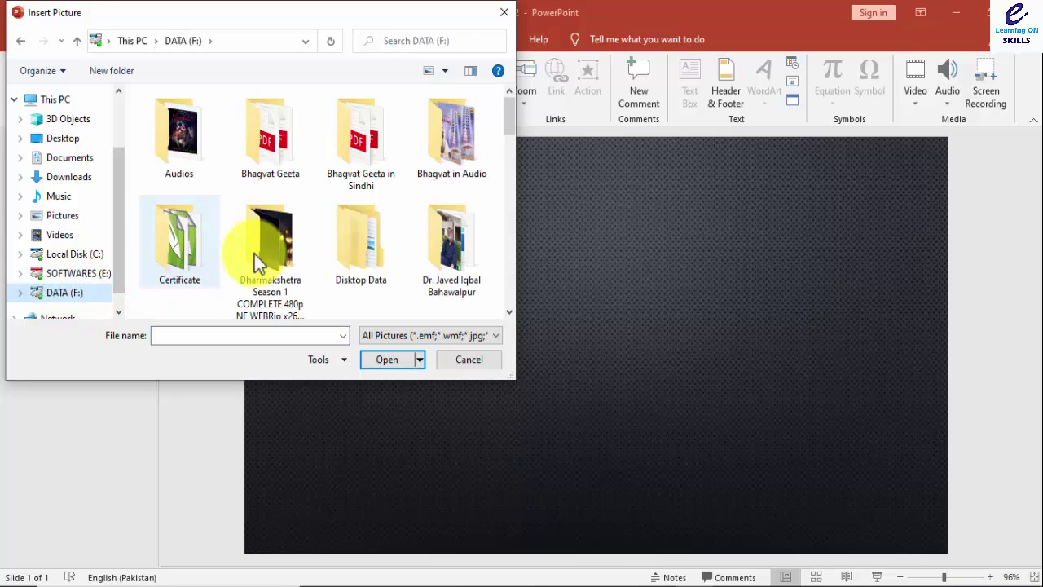
left_click(377, 273)
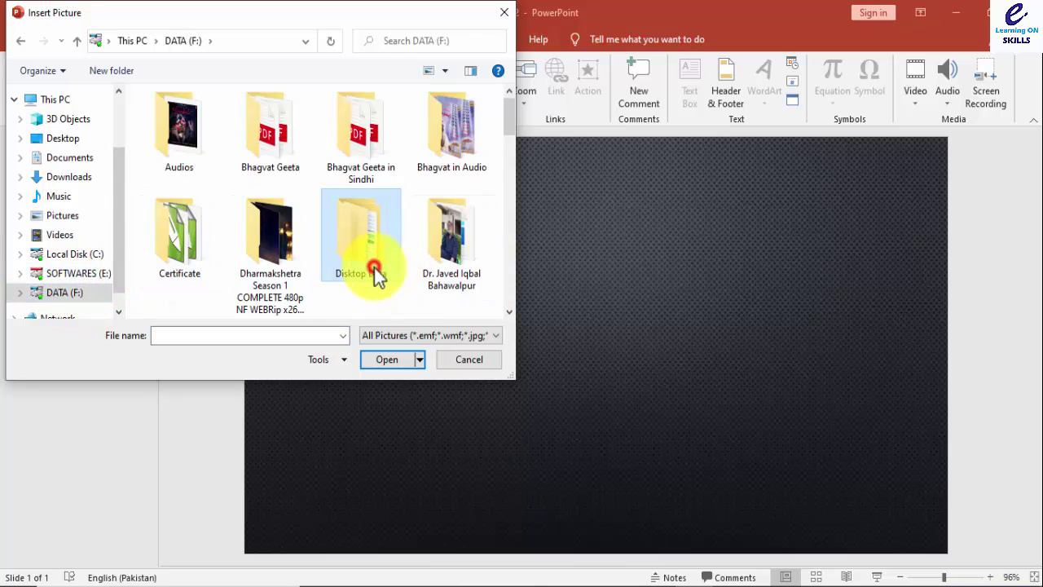
scroll(377, 277, "down", 5)
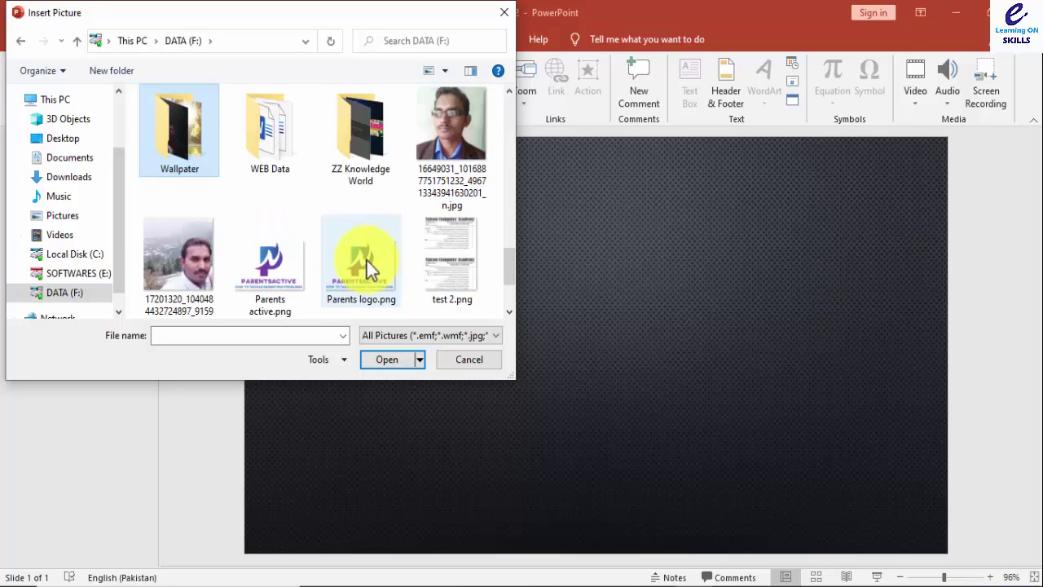
left_click(175, 130)
double_click(176, 130)
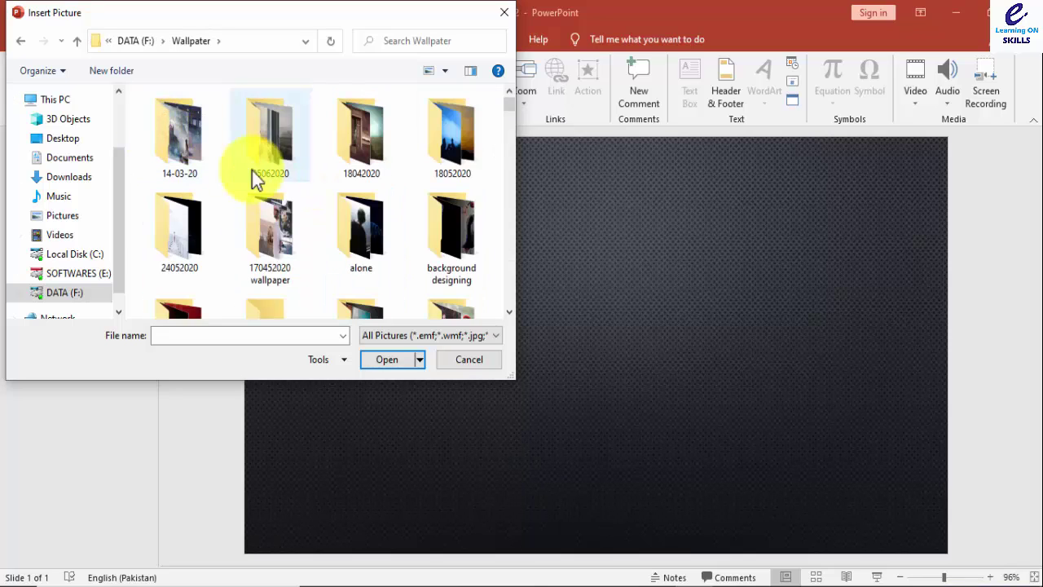
left_click(272, 163)
double_click(272, 163)
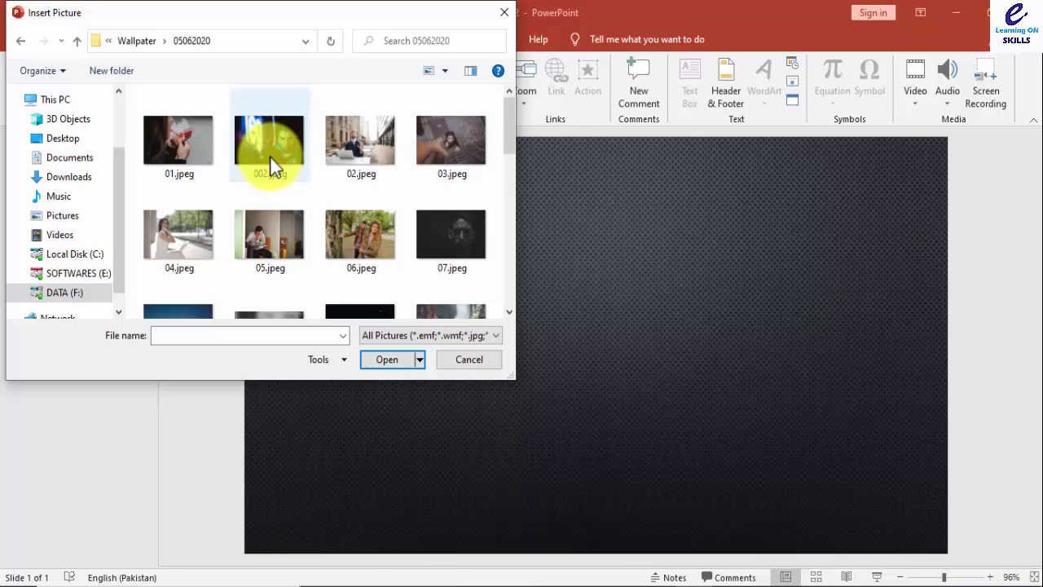
- Select photos 01, 02, 03, 05 and 06.jpeg together
left_click(186, 161)
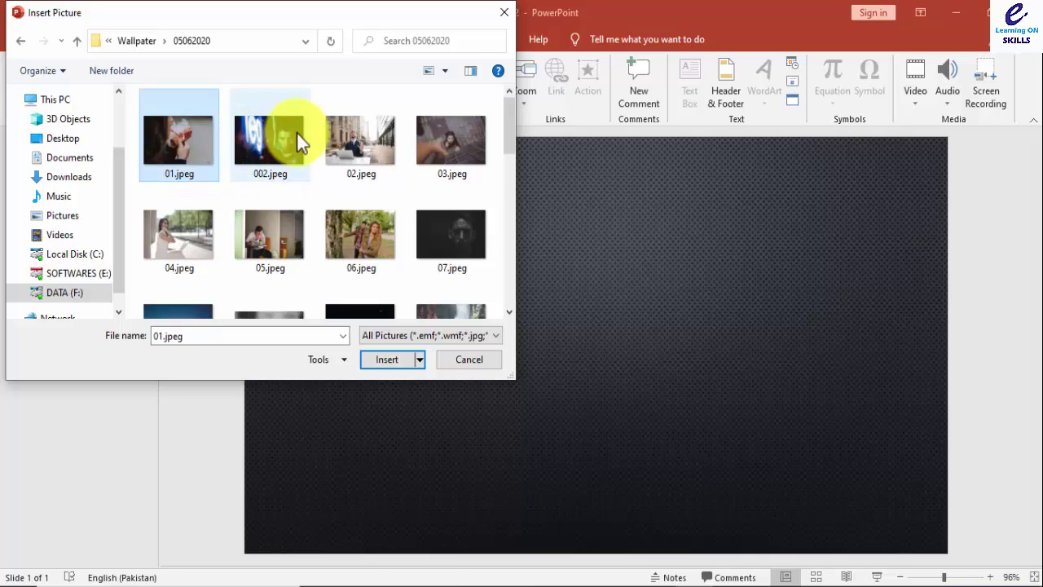
left_click(349, 150, "ctrl")
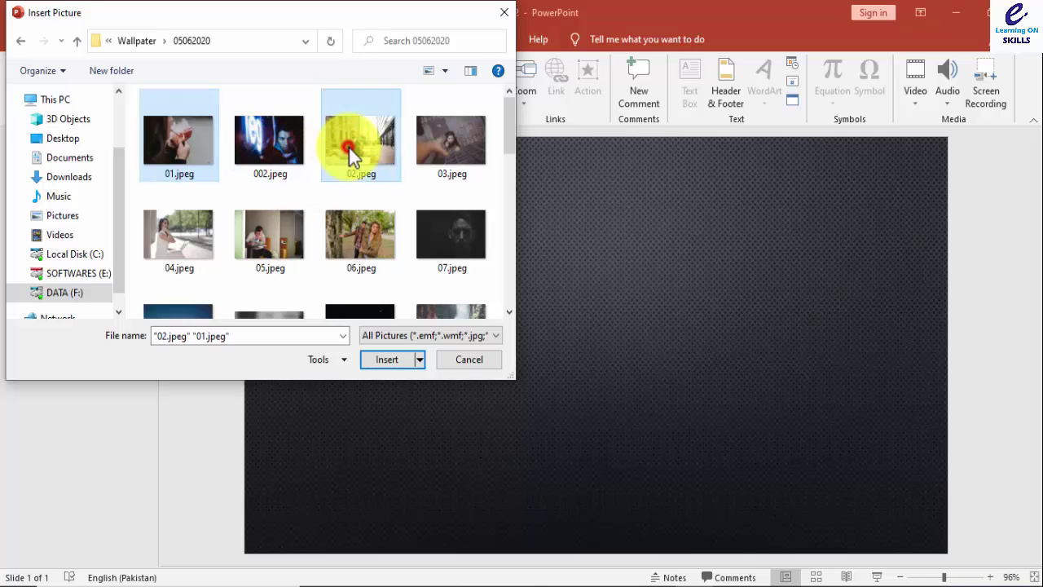
left_click(447, 148, "ctrl")
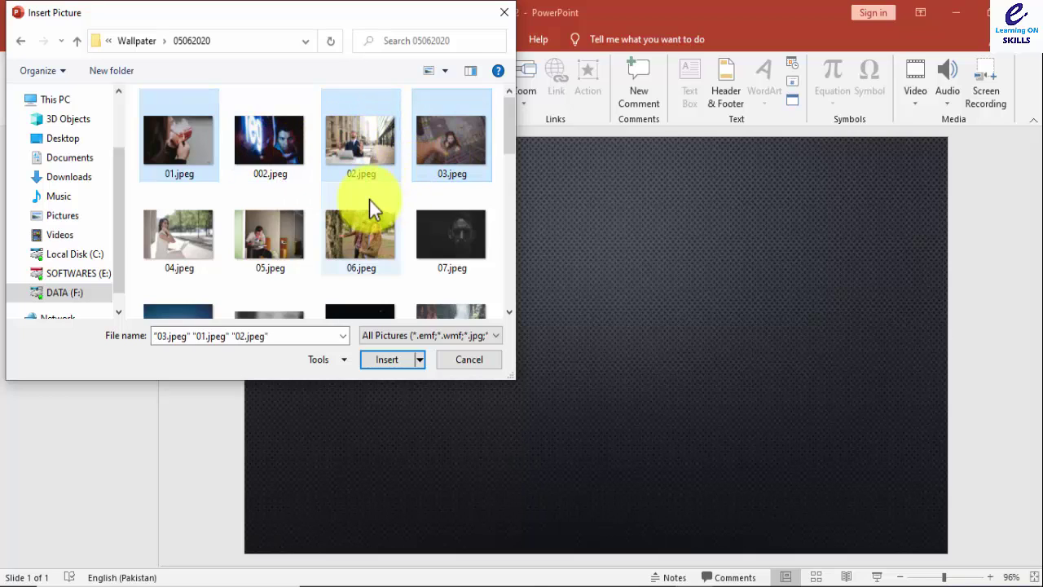
left_click(273, 236, "ctrl")
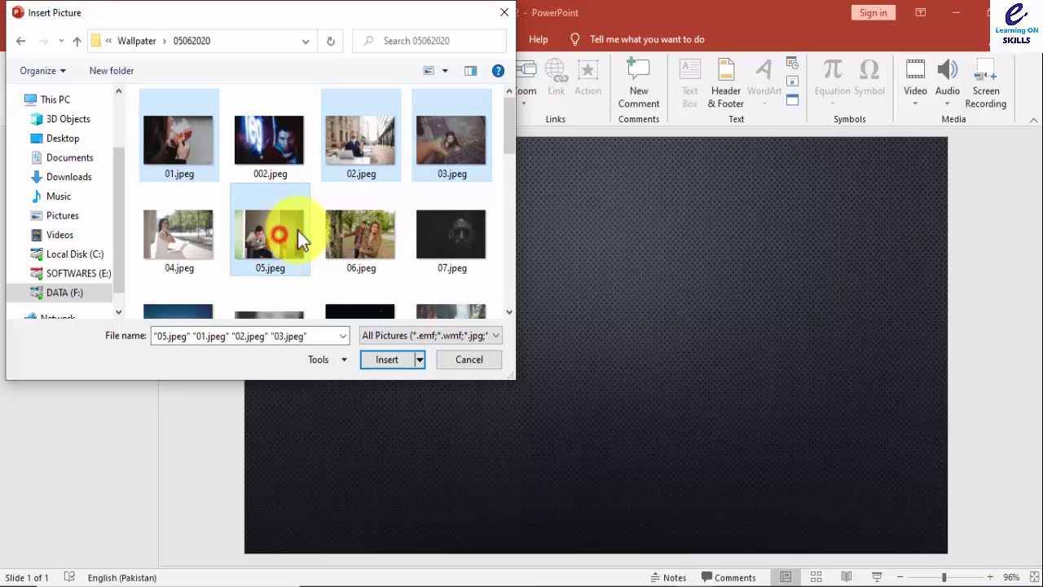
left_click(364, 227, "ctrl")
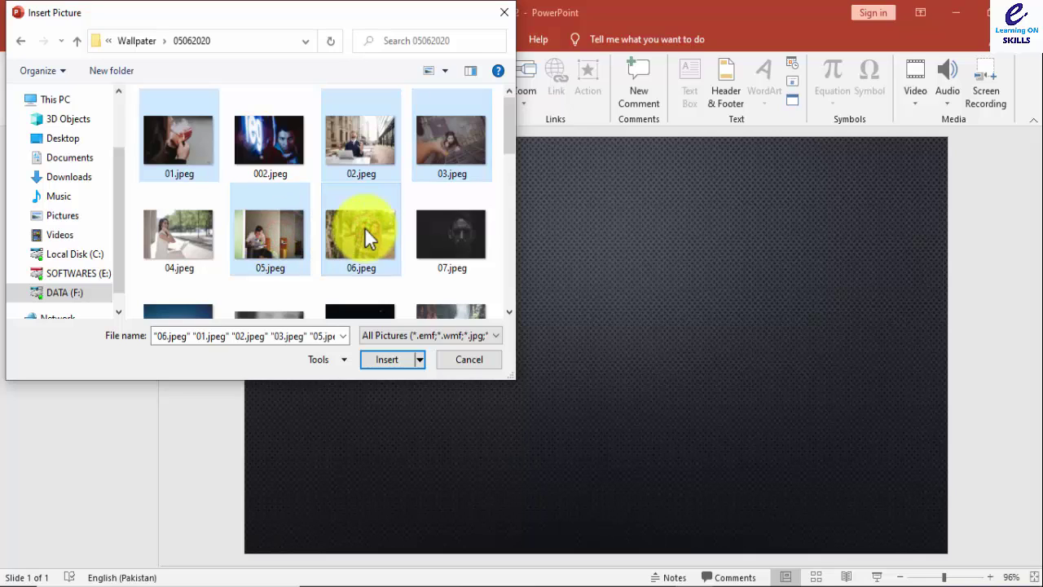
- Insert the five photos and shrink them to 3 cm tall, stepping through 8 and 4 cm
left_click(399, 363)
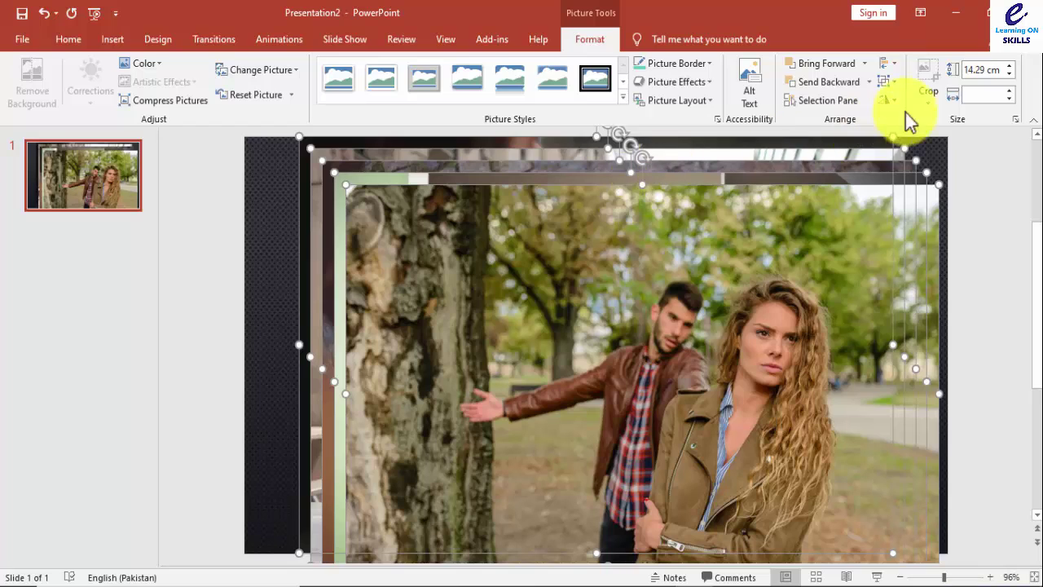
left_click(998, 71)
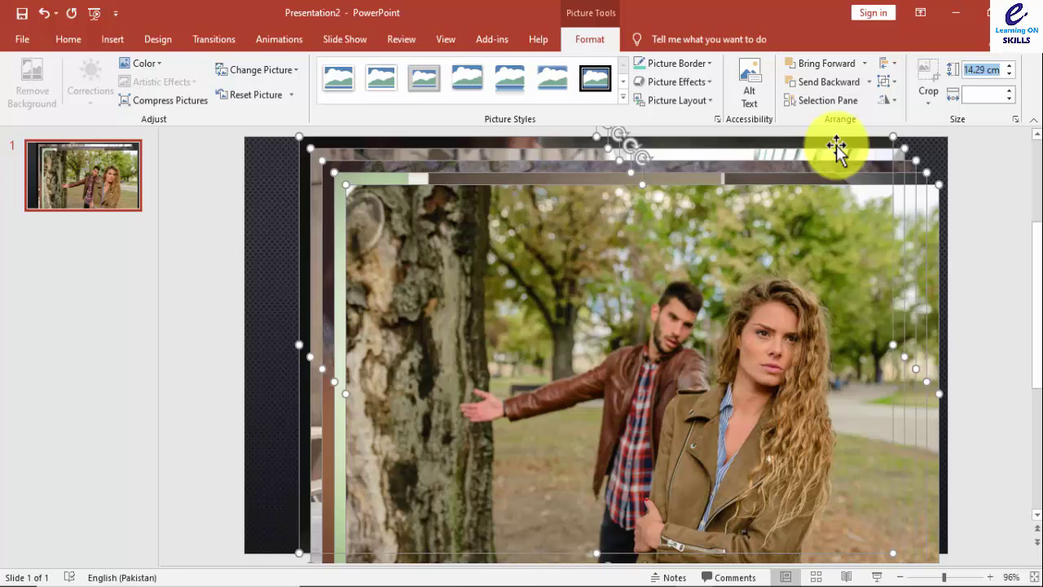
type("8")
key("Return")
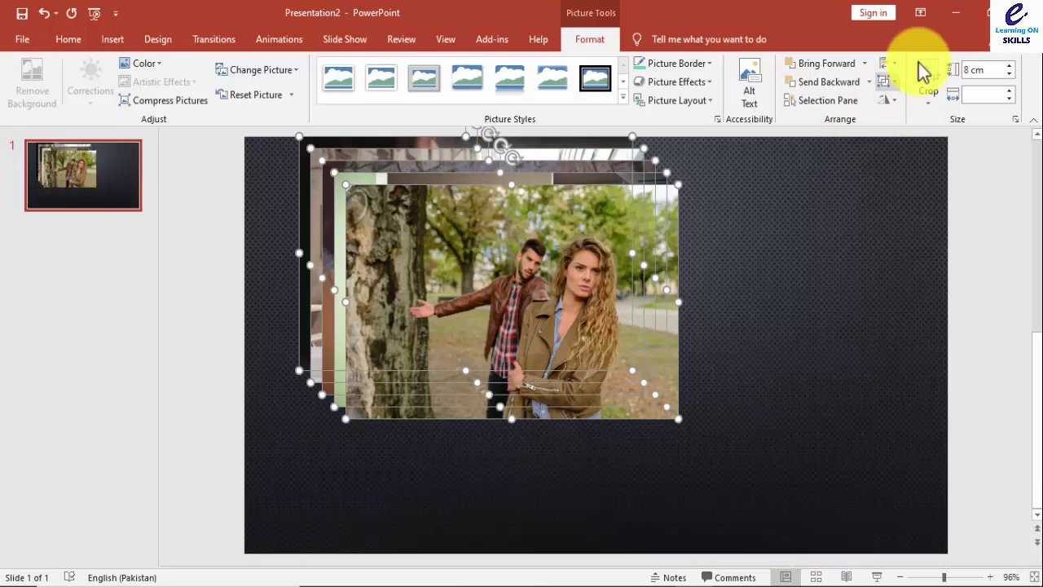
left_click(983, 71)
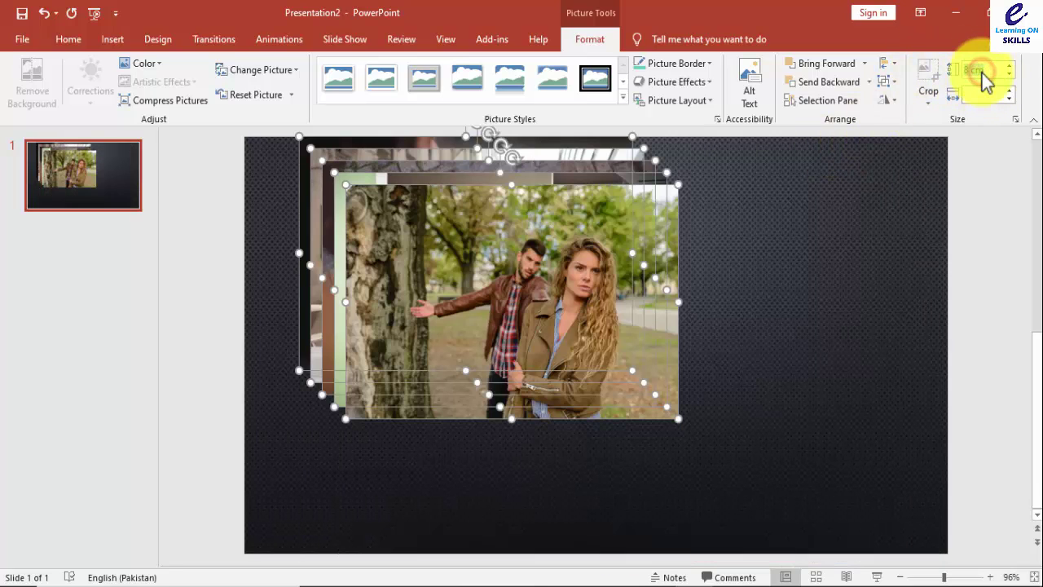
type("4")
key("Return")
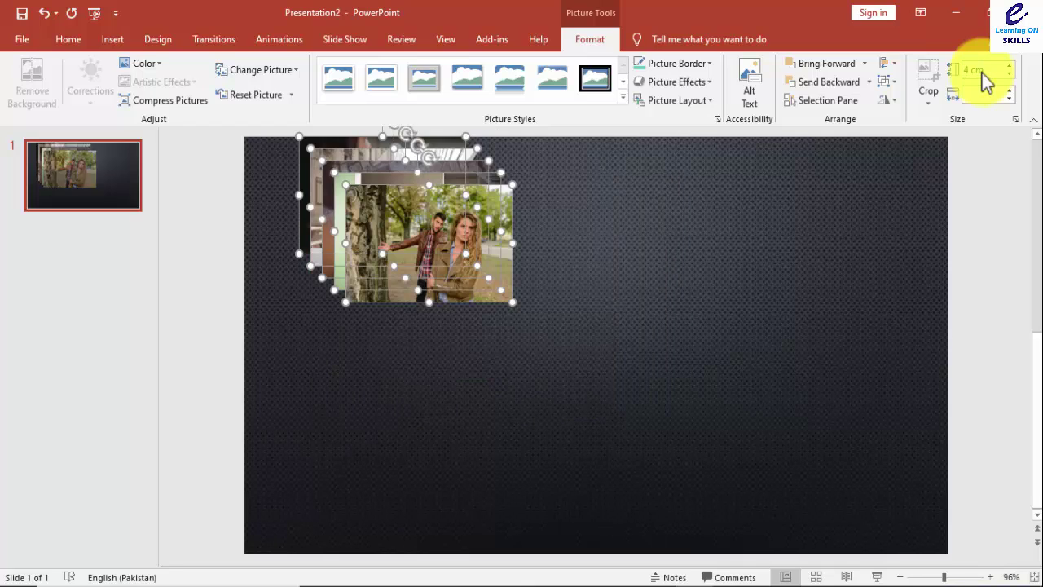
left_click(984, 73)
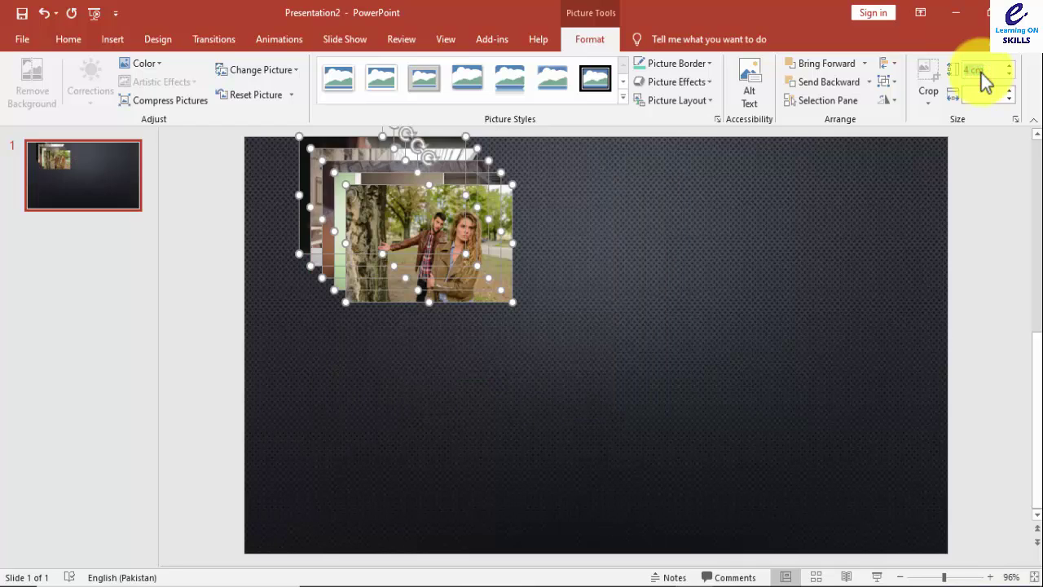
type("3")
key("Return")
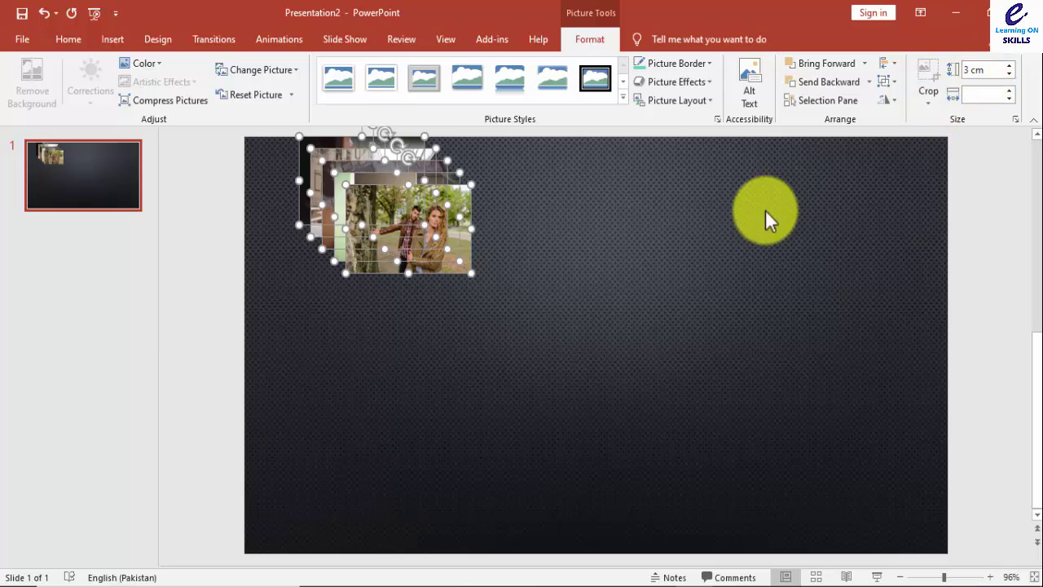
- Arrange the couple, boy, girl, businessman and smoking-woman photos edge to edge, widening the leftmost to 5.66 cm
left_click(513, 309)
left_click_drag(441, 228, 904, 190)
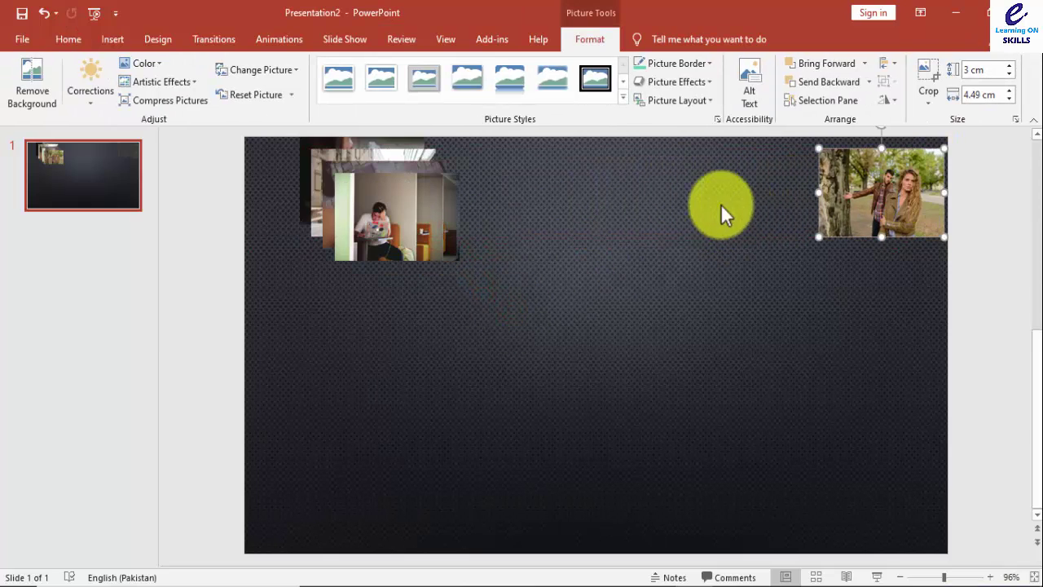
mouse_move(415, 226)
left_mouse_down()
mouse_move(792, 202)
mouse_move(775, 196)
left_mouse_up()
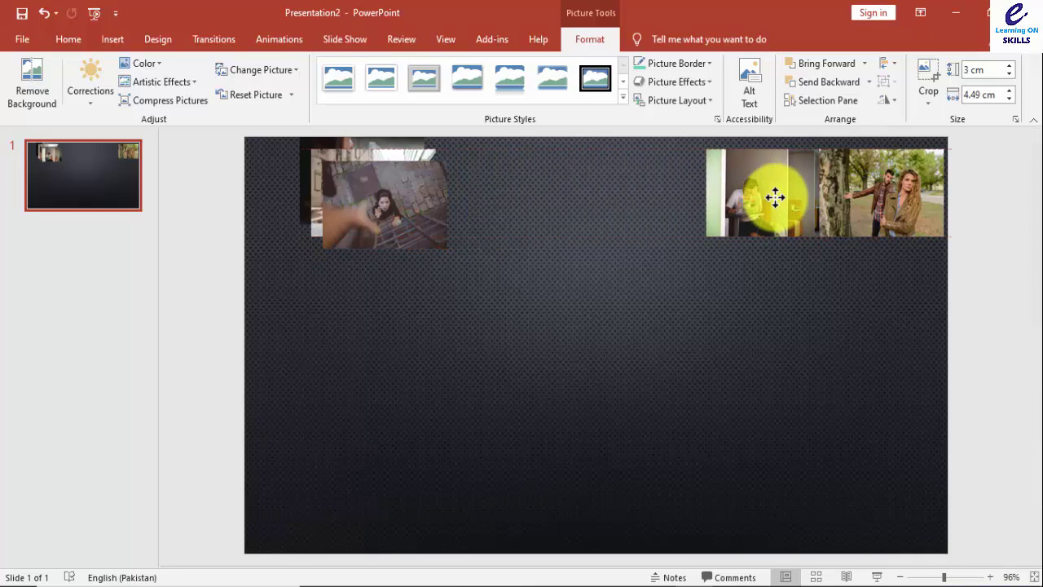
left_click_drag(794, 186, 790, 189)
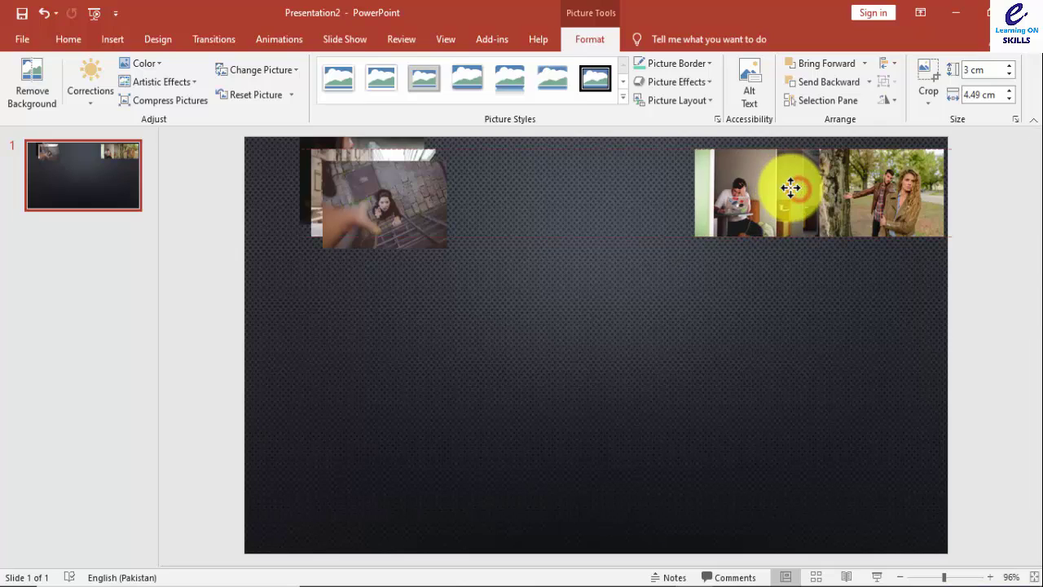
mouse_move(424, 212)
left_mouse_down()
mouse_move(683, 188)
mouse_move(668, 202)
left_mouse_up()
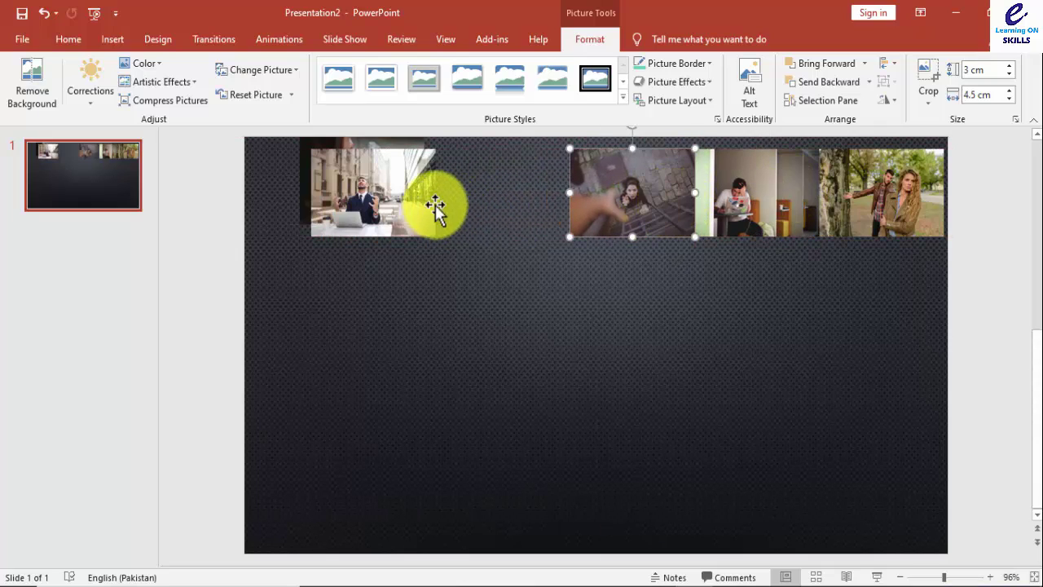
left_click_drag(435, 204, 567, 196)
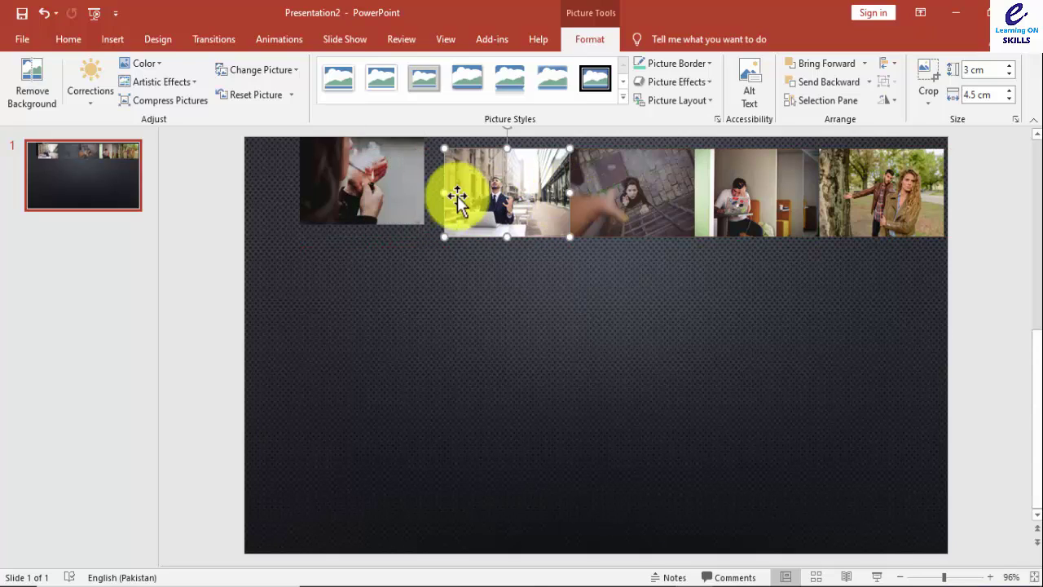
mouse_move(400, 187)
left_mouse_down()
mouse_move(420, 186)
mouse_move(302, 192)
left_mouse_up()
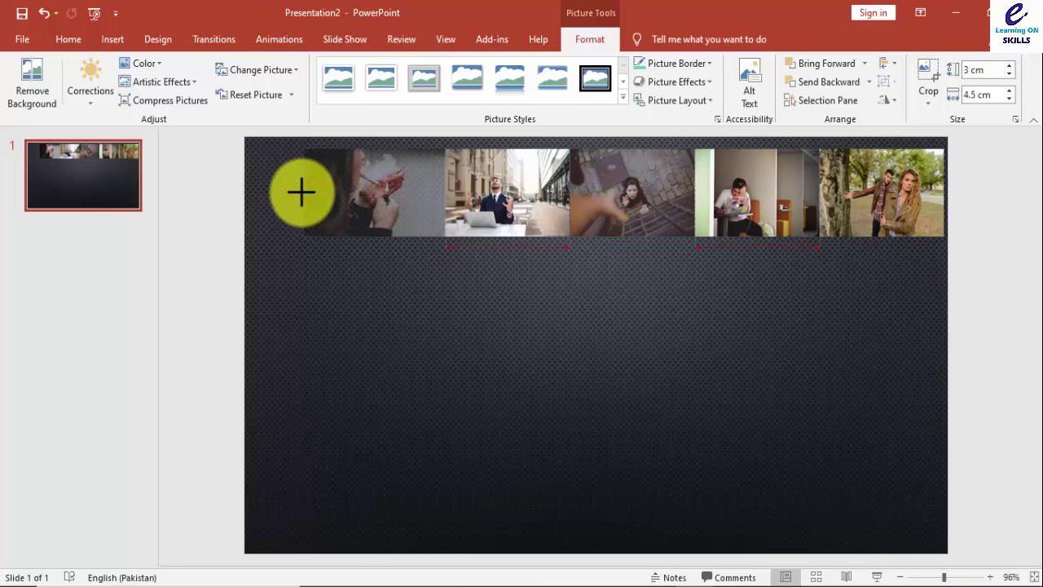
left_click_drag(301, 192, 289, 193)
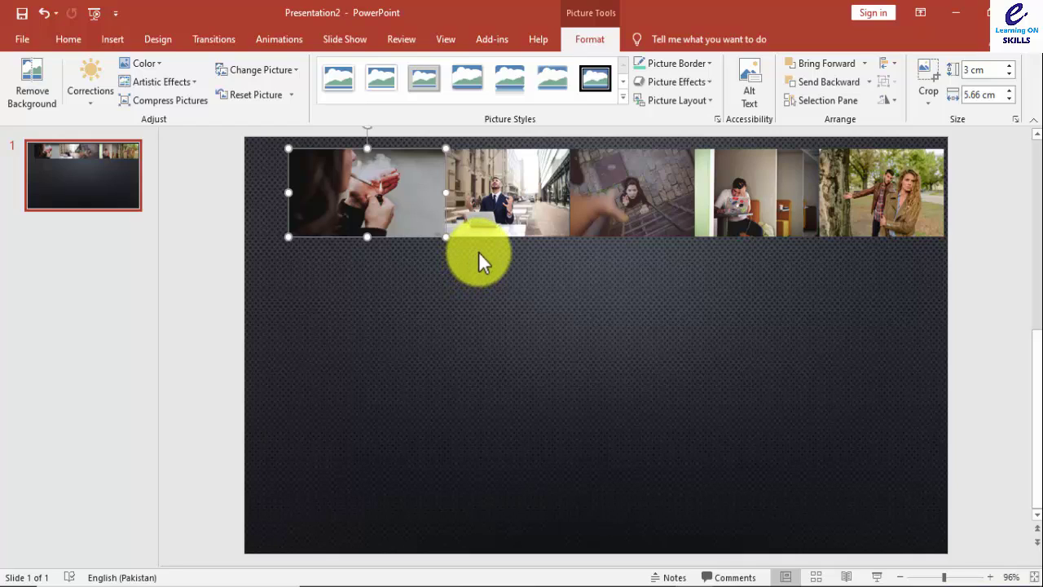
- Select all five top photos, nudge them left, and group them into a 3 × 23.65 cm strip
left_click(499, 210, "shift")
left_click(603, 194, "shift")
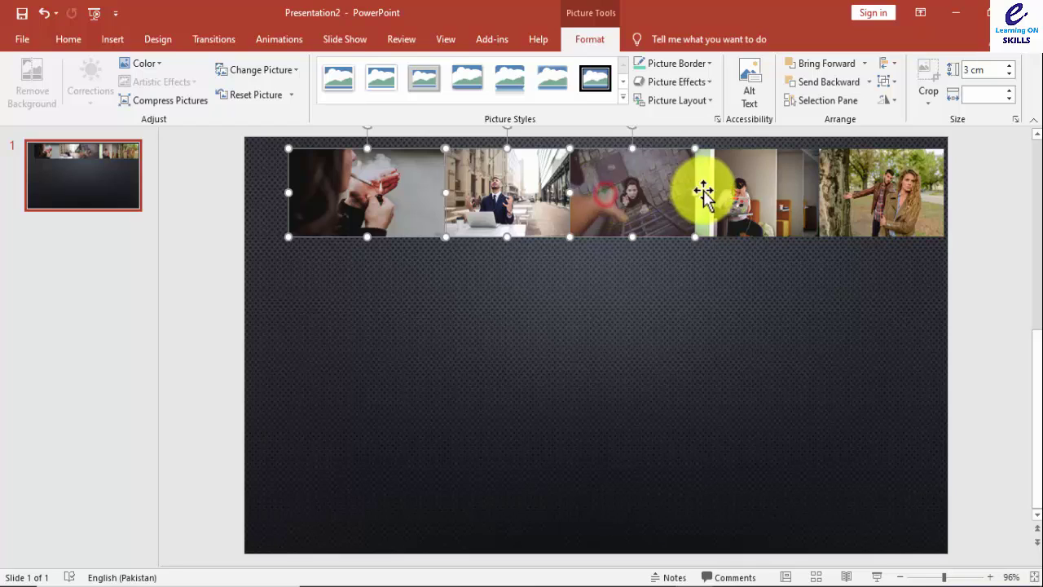
left_click(733, 195, "shift")
left_click(851, 189, "shift")
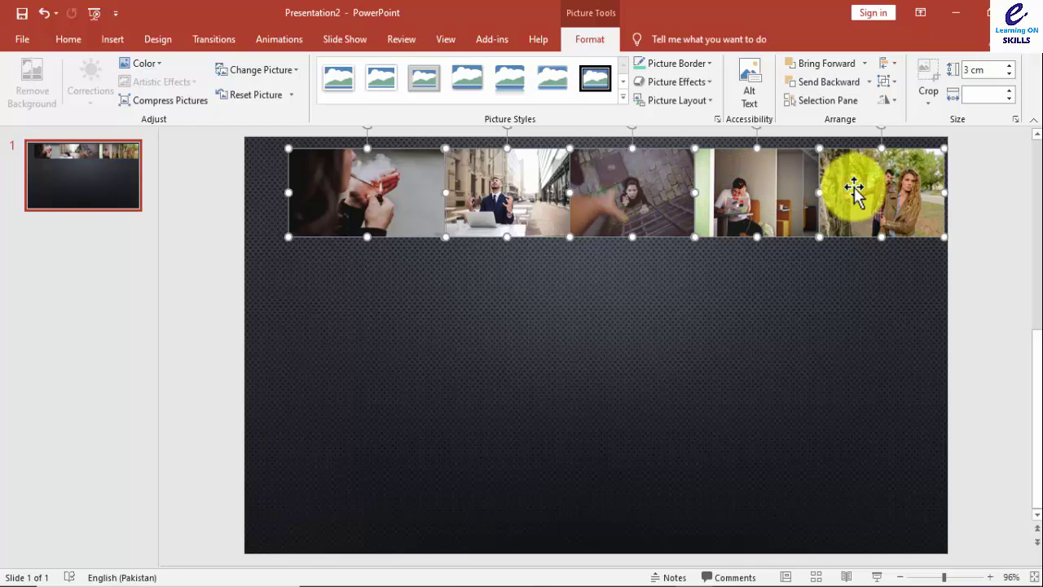
key("ctrl+z")
key("ctrl+z")
key("ctrl+z")
key("ctrl+z")
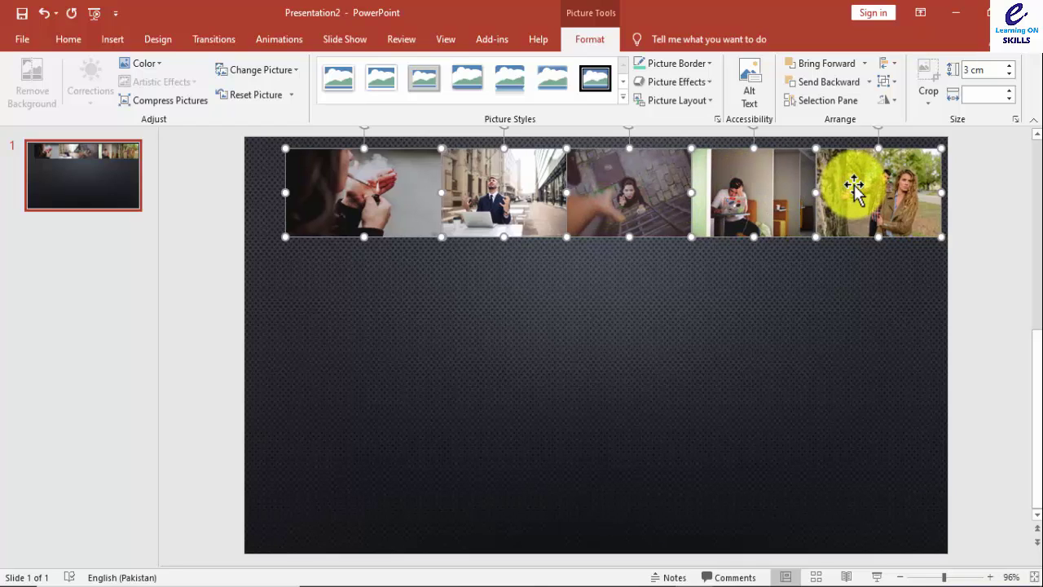
key("Left")
key("Left")
key("Left")
key("Left")
key("Left")
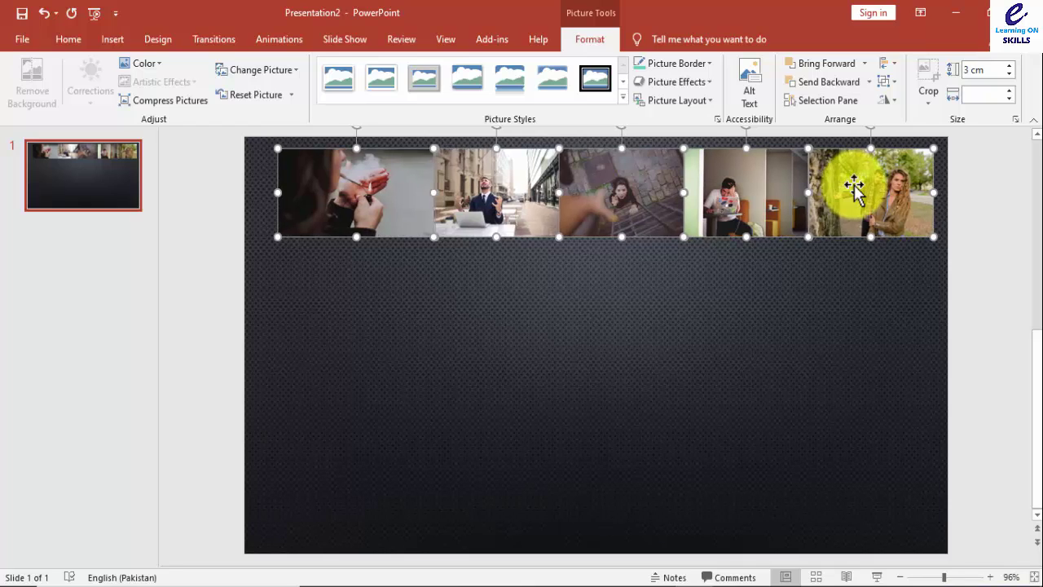
key("Left")
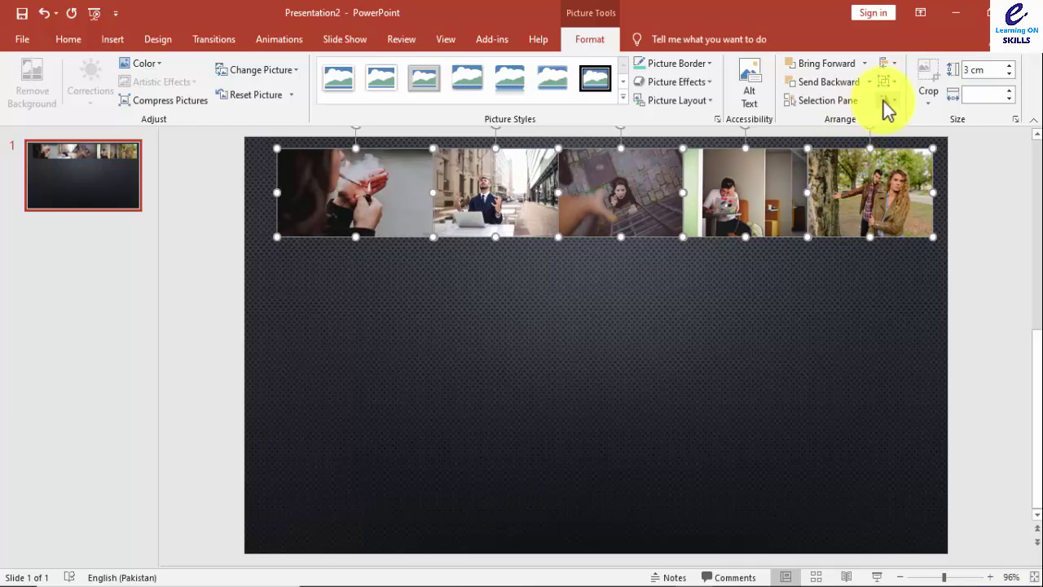
left_click(884, 82)
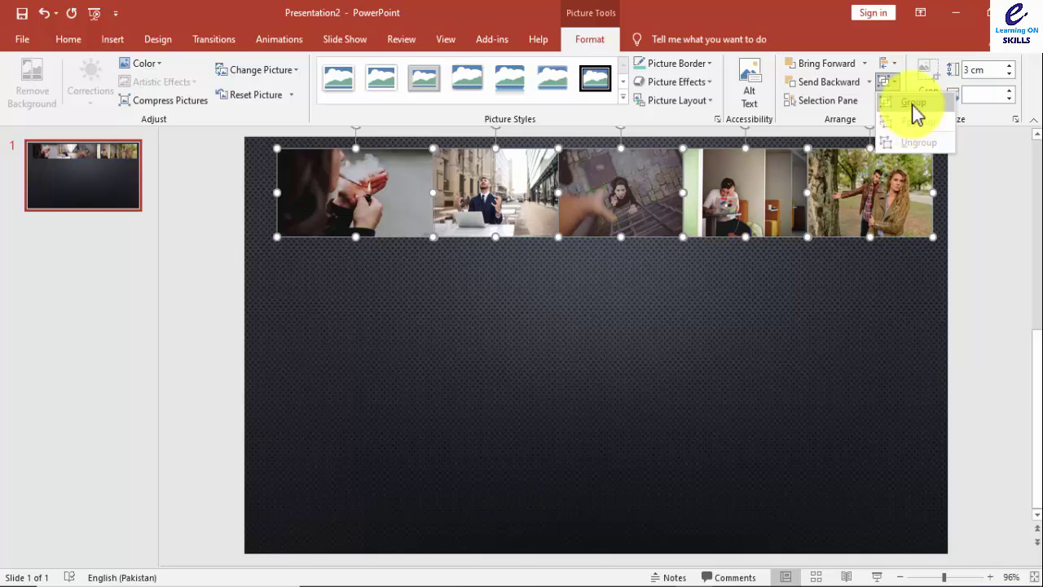
left_click(912, 103)
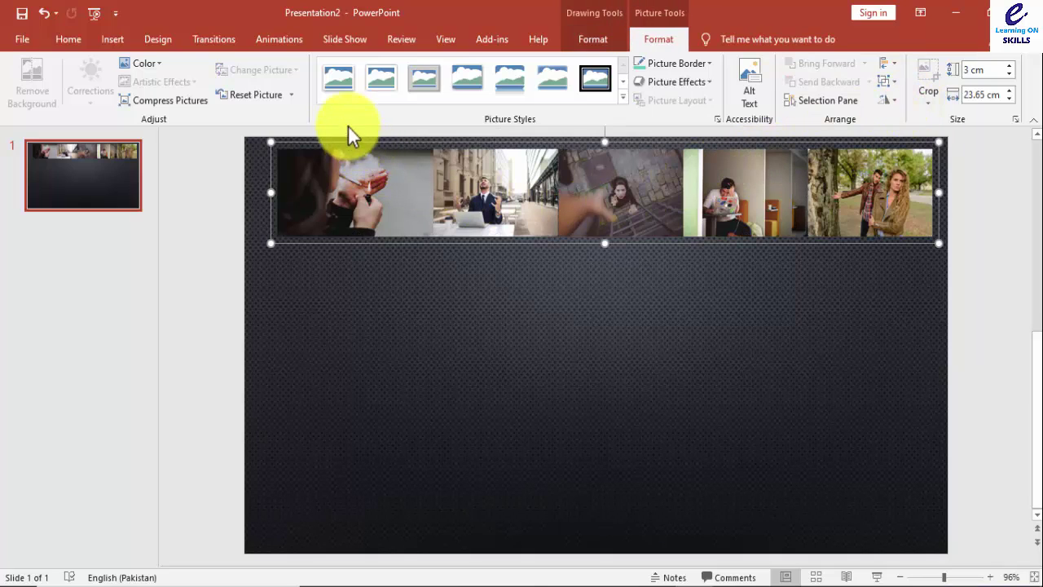
- Give the grouped photo strip a Fly In entrance animation coming From Left
left_click(280, 39)
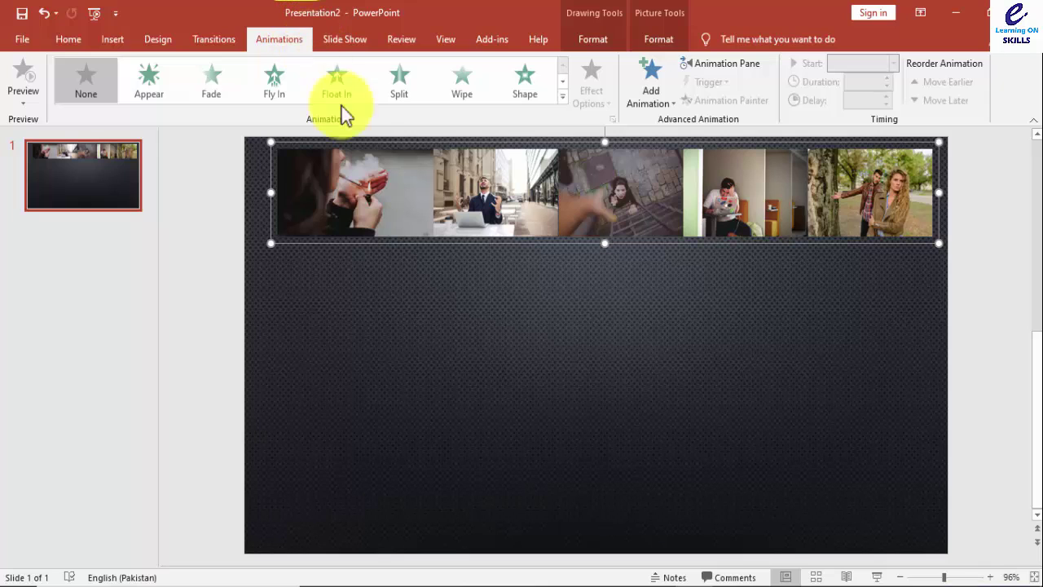
left_click(271, 83)
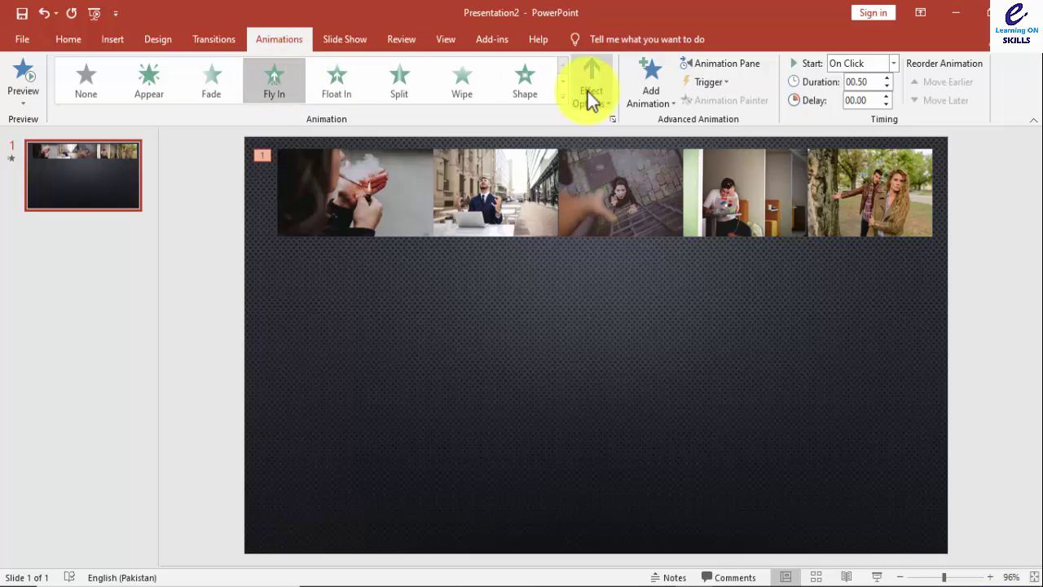
left_click(589, 96)
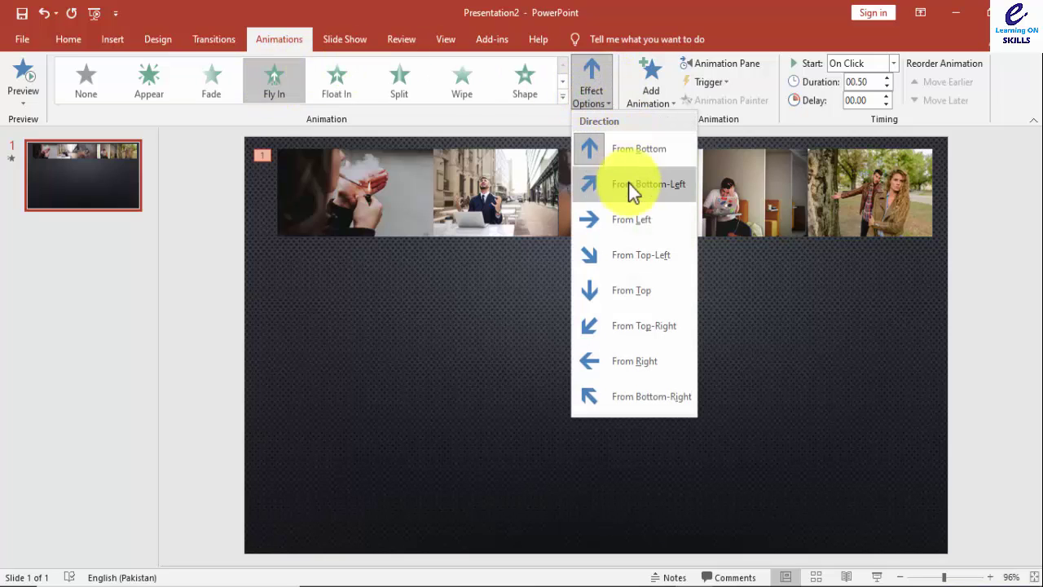
left_click(629, 218)
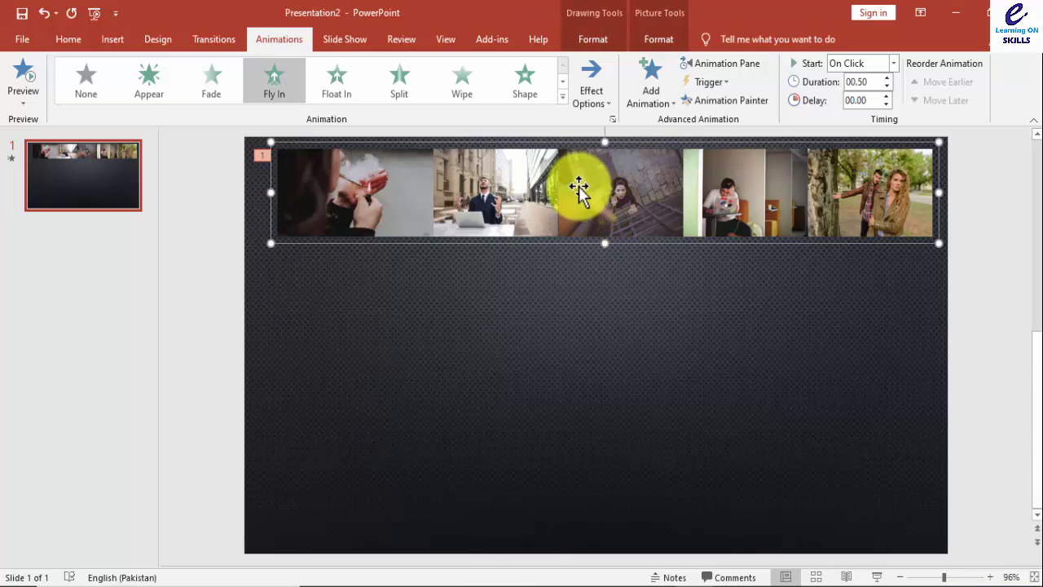
- Ctrl-drag the animated photo strip down to duplicate it along the slide's bottom edge
left_click_drag(577, 185, 568, 489)
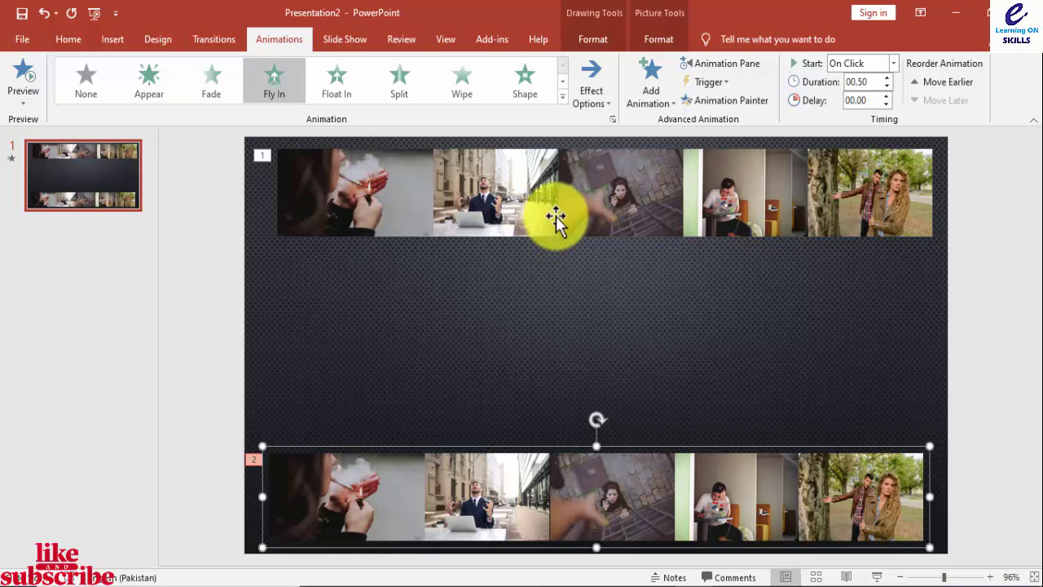
key("F5")
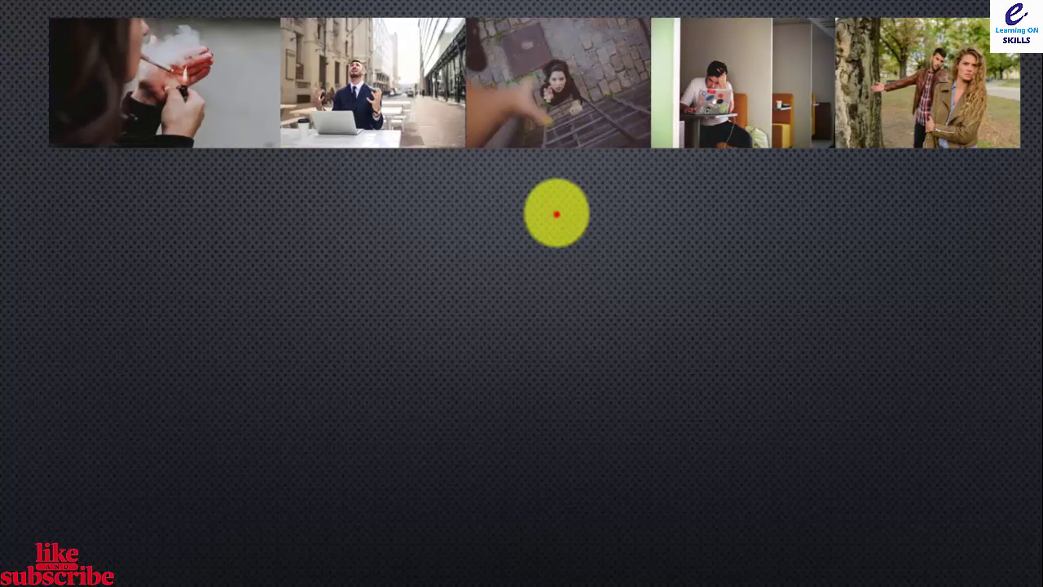
left_click(555, 214)
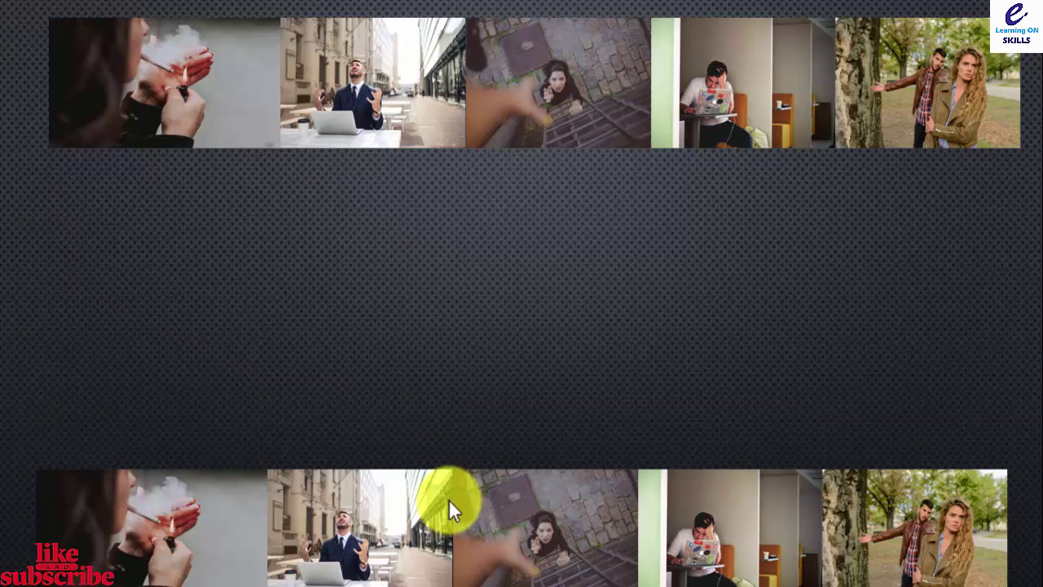
- Leave the slide show, select the bottom strip group, and set its Fly In to From Right
key("Escape")
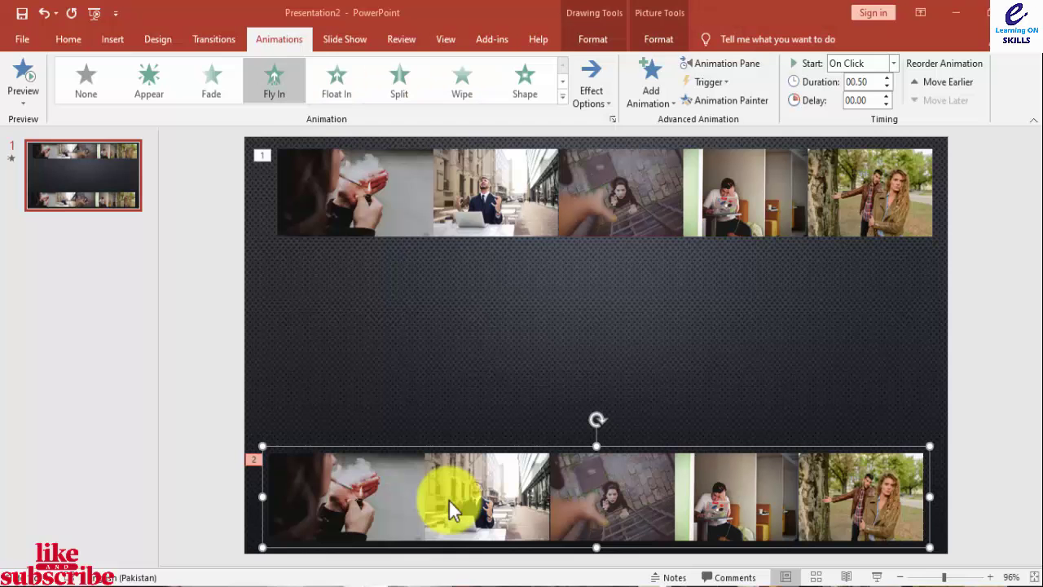
left_click(480, 470)
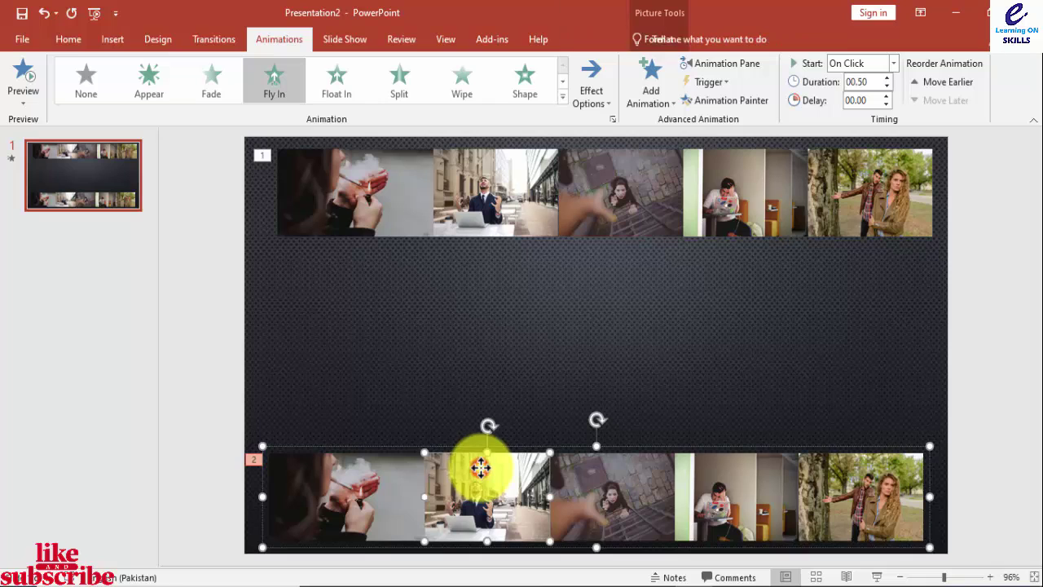
left_click(640, 437)
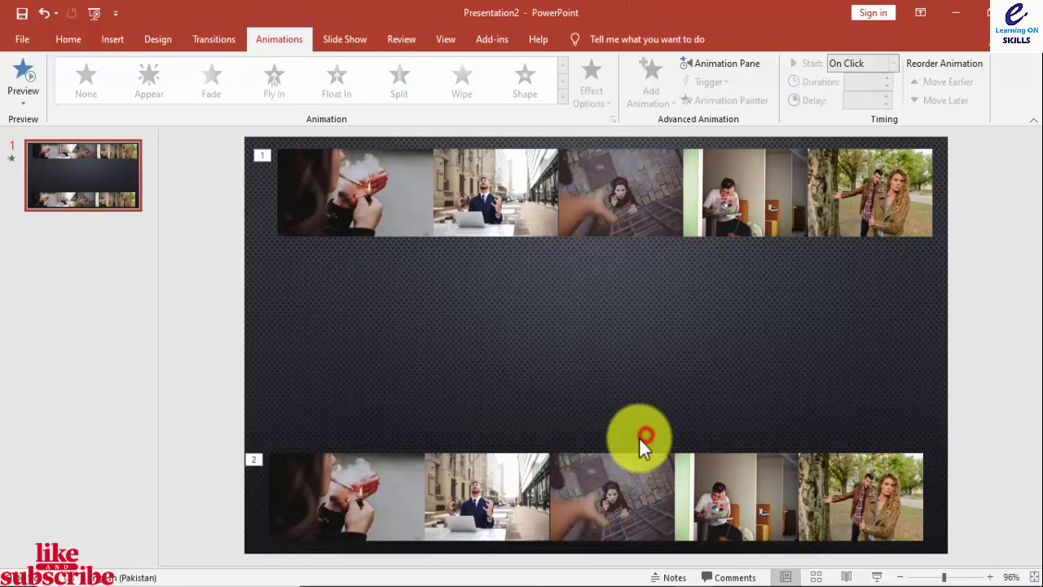
left_click(628, 449)
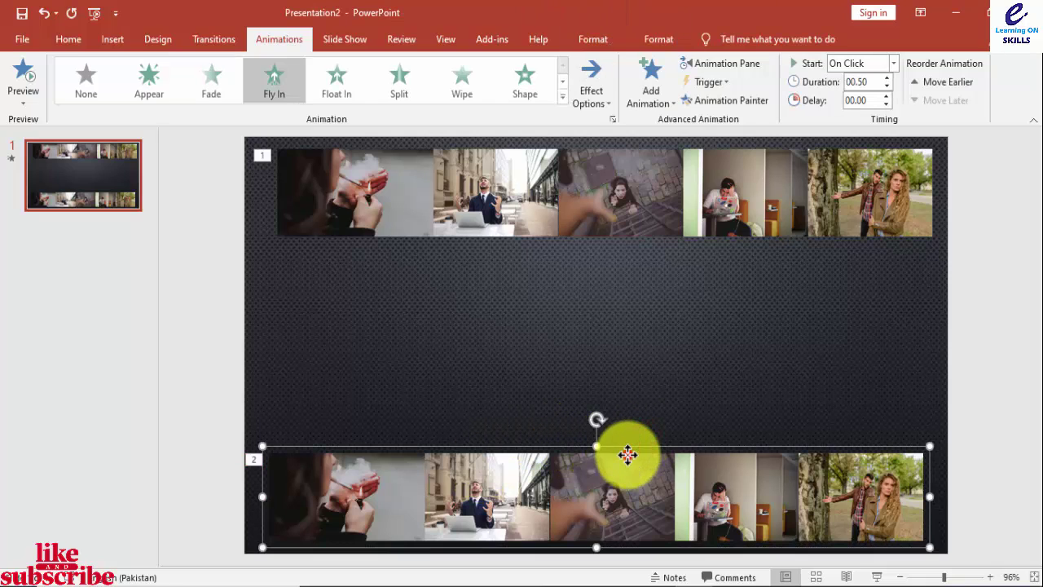
left_click(592, 99)
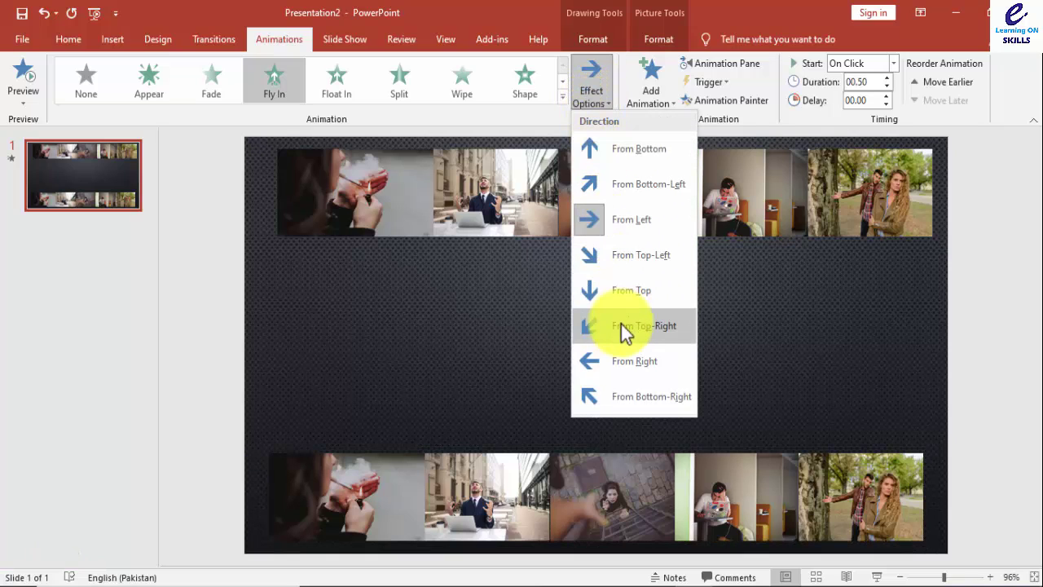
left_click(629, 375)
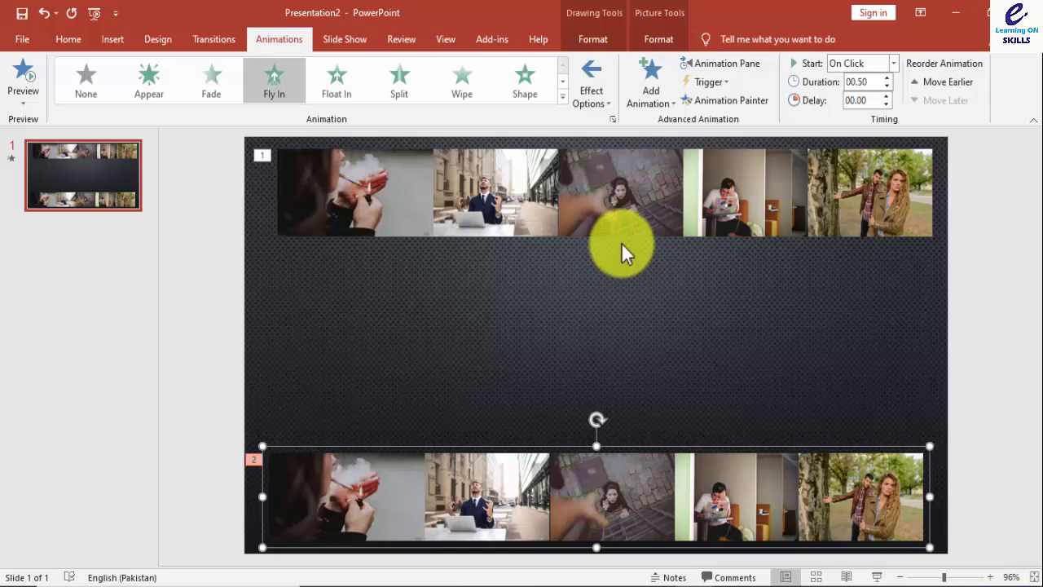
- Show the Animation Pane and open Group 13's Fly In Effect Options, showing From Left
left_click(720, 65)
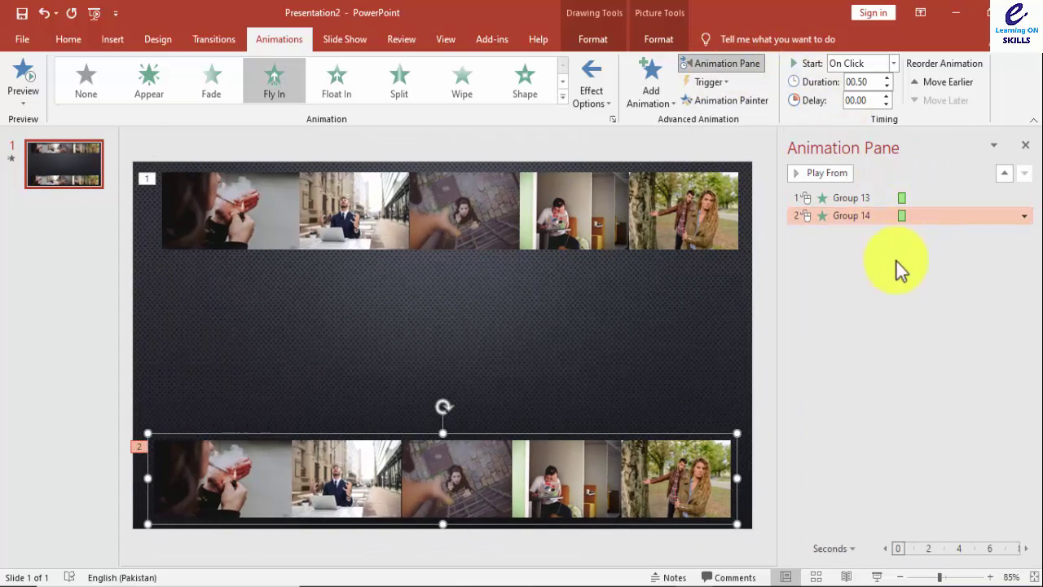
double_click(879, 197)
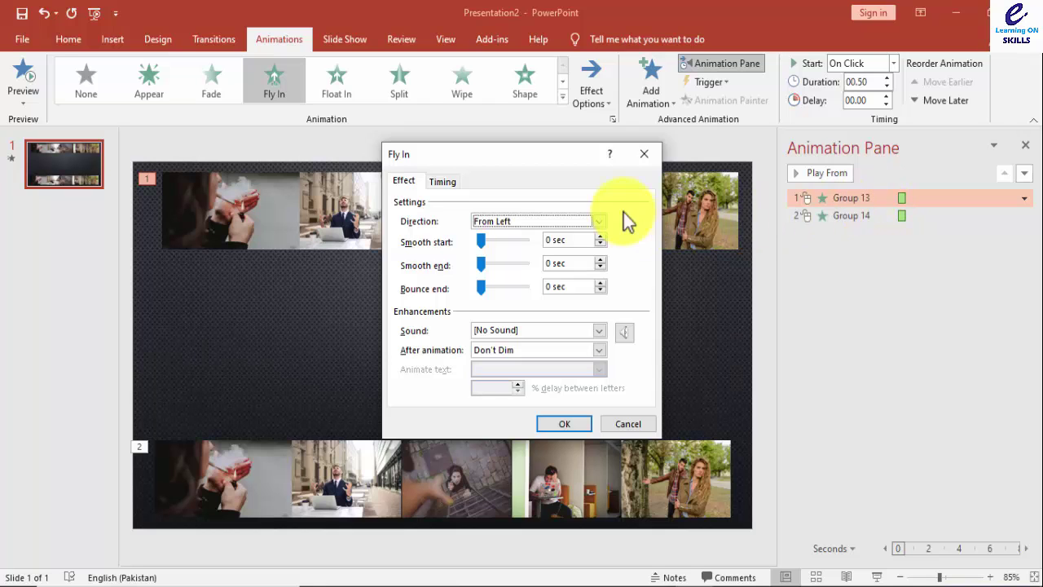
left_click(644, 154)
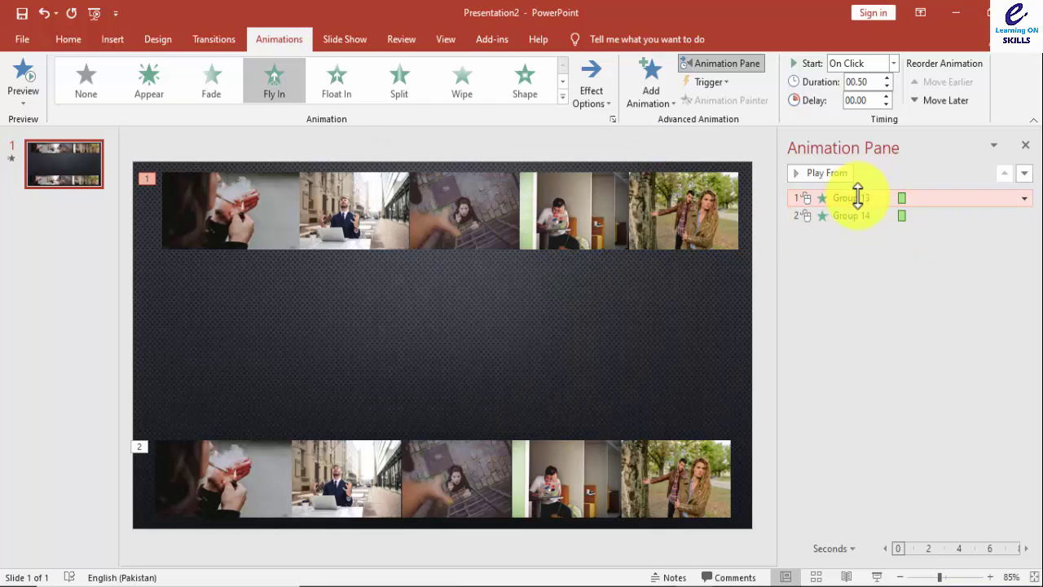
right_click(851, 197)
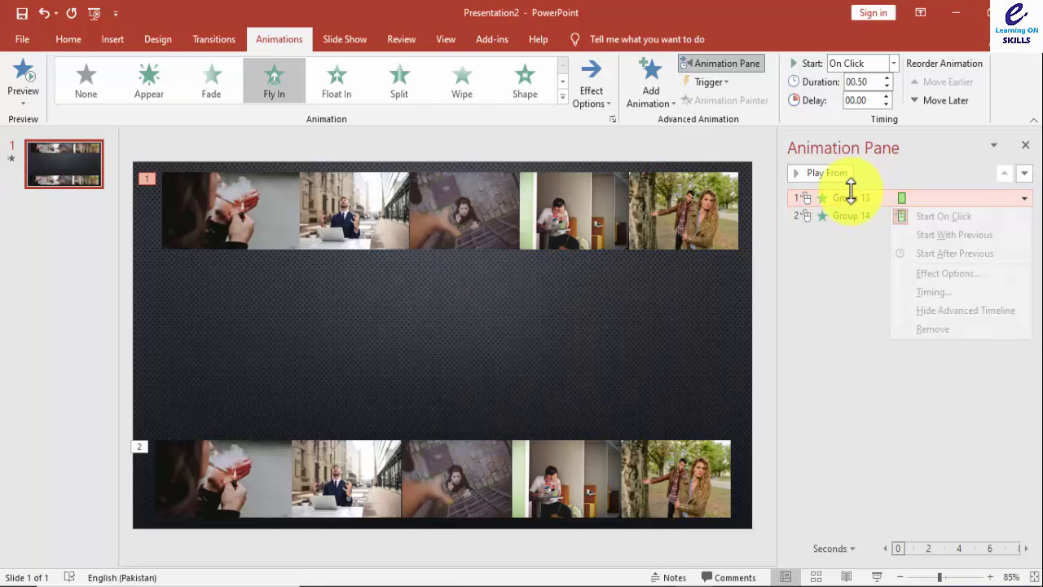
left_click(951, 274)
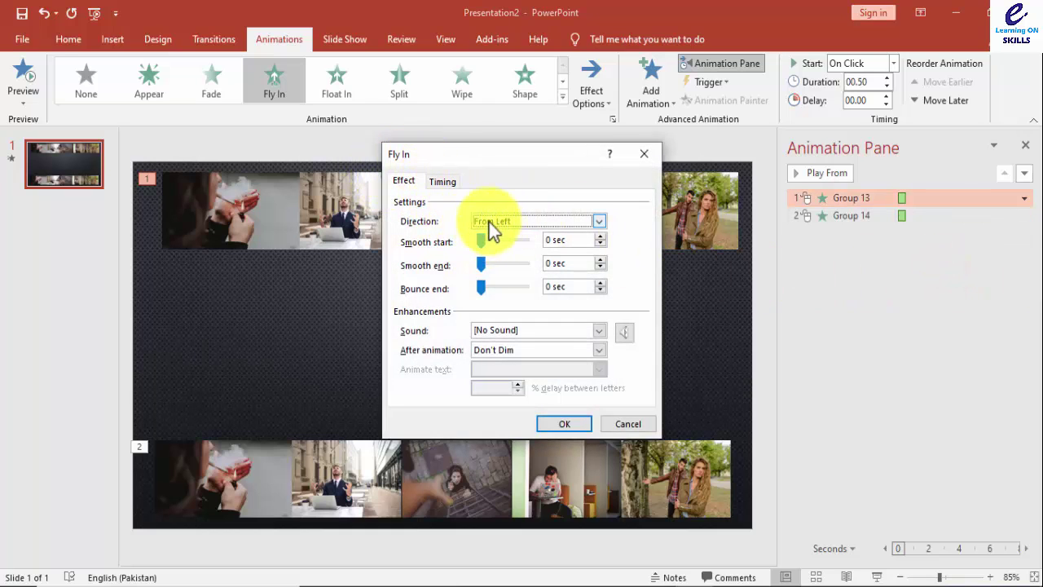
- Set Group 13's Fly In to start With Previous, last 20 seconds, and repeat Until End of Slide
left_click(442, 182)
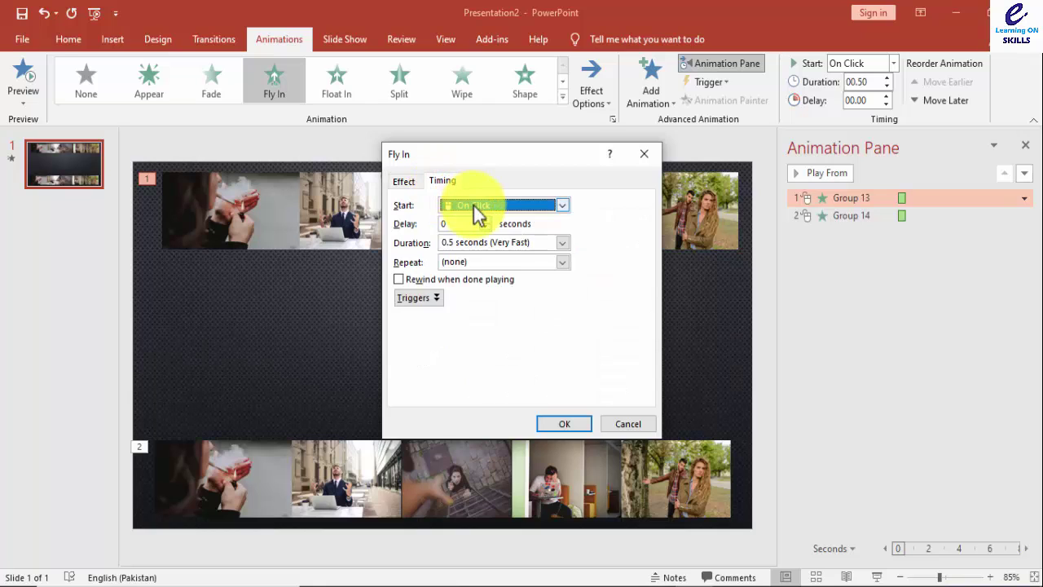
left_click(473, 204)
left_click(466, 232)
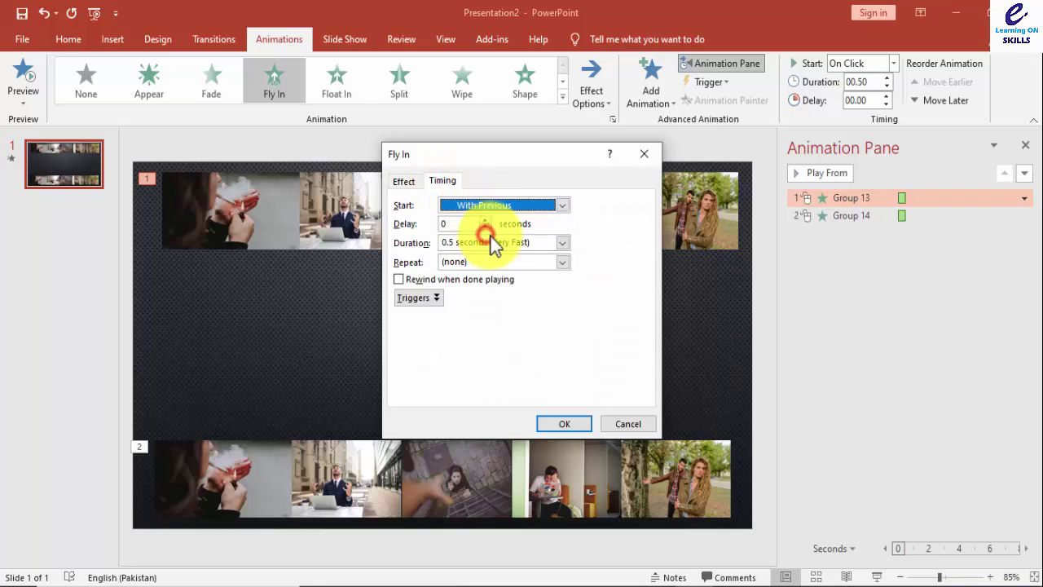
left_click(563, 243)
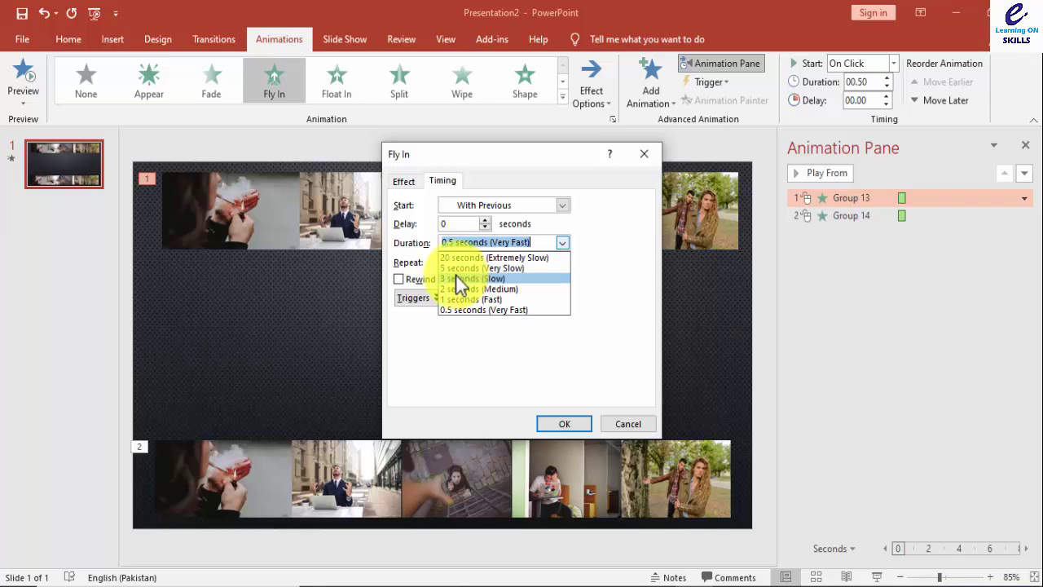
left_click(461, 258)
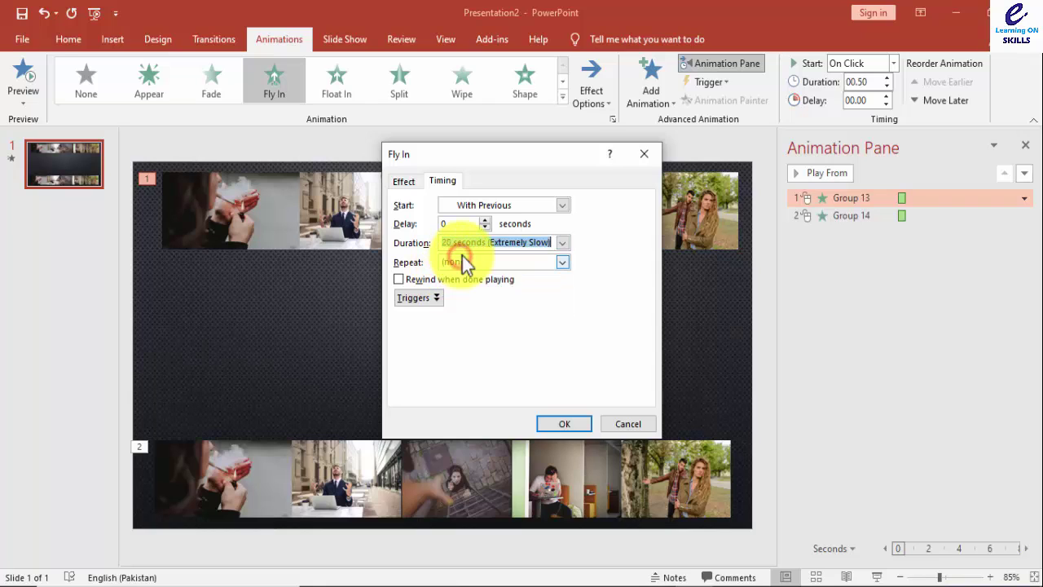
left_click(558, 262)
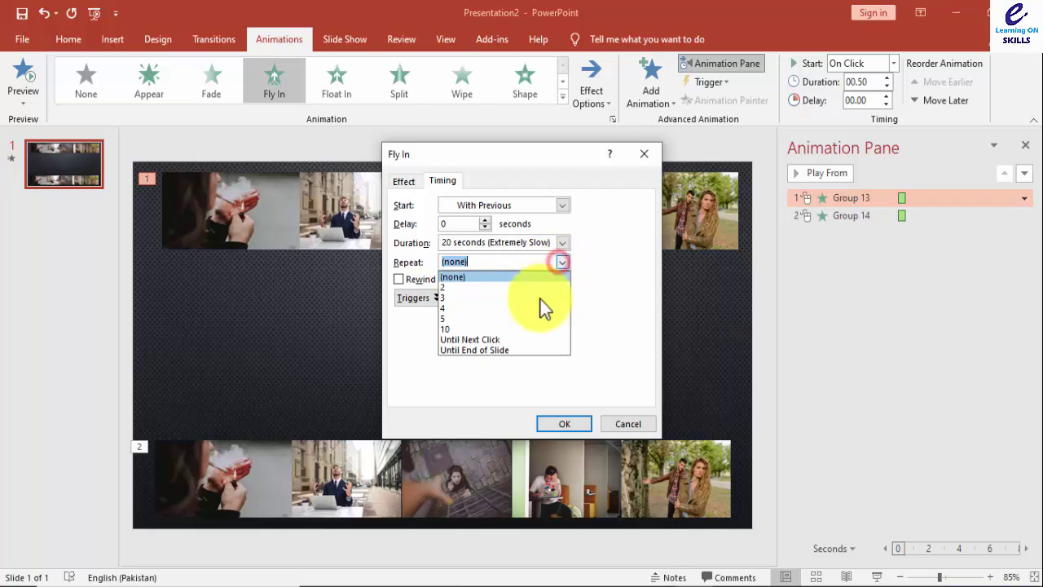
left_click(503, 353)
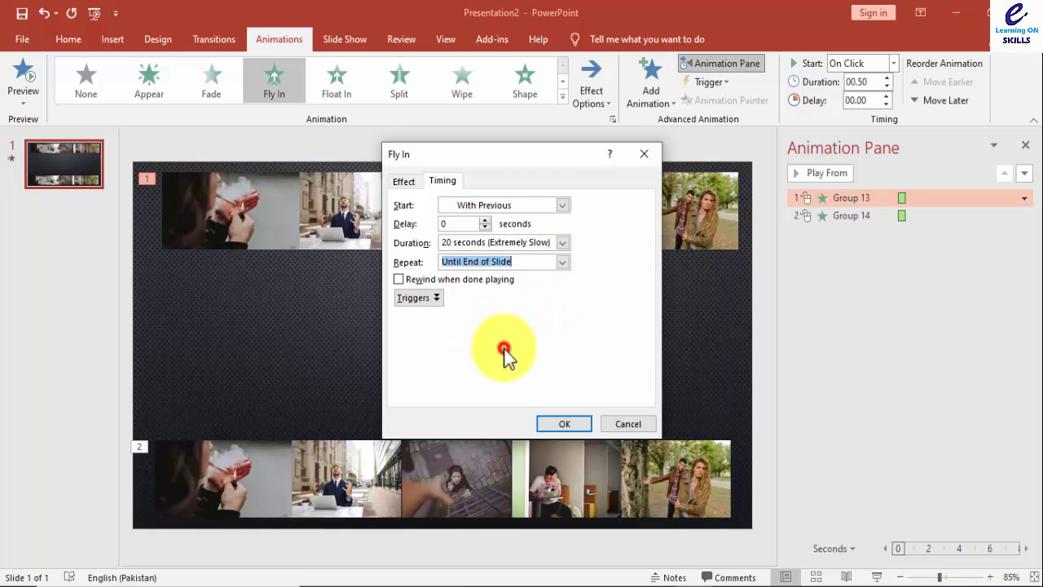
left_click(568, 417)
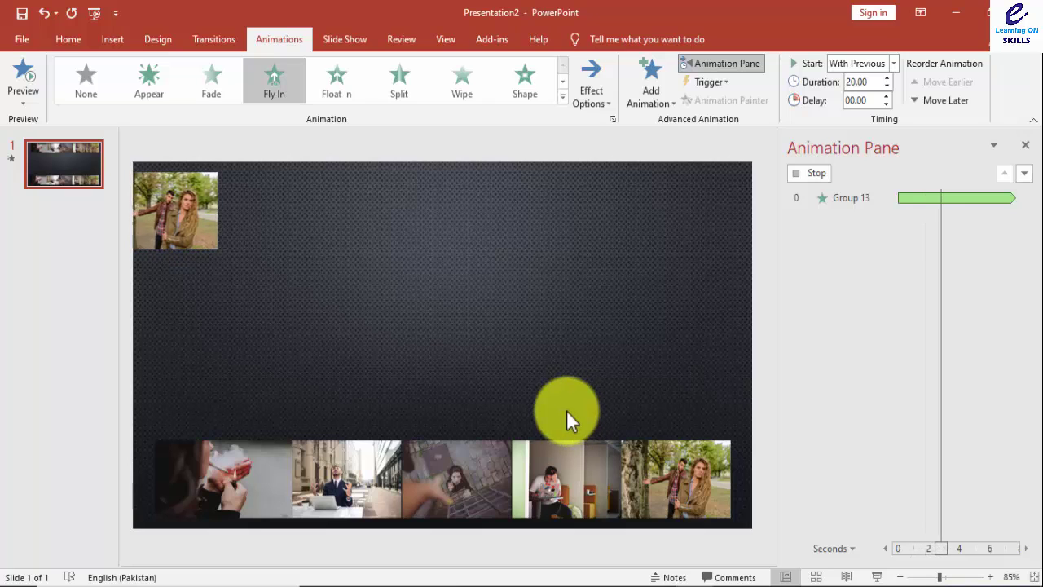
- Give the bottom strip's Fly In (Group 14) With Previous start, 20-second duration, repeating Until End of Slide
left_click(595, 459)
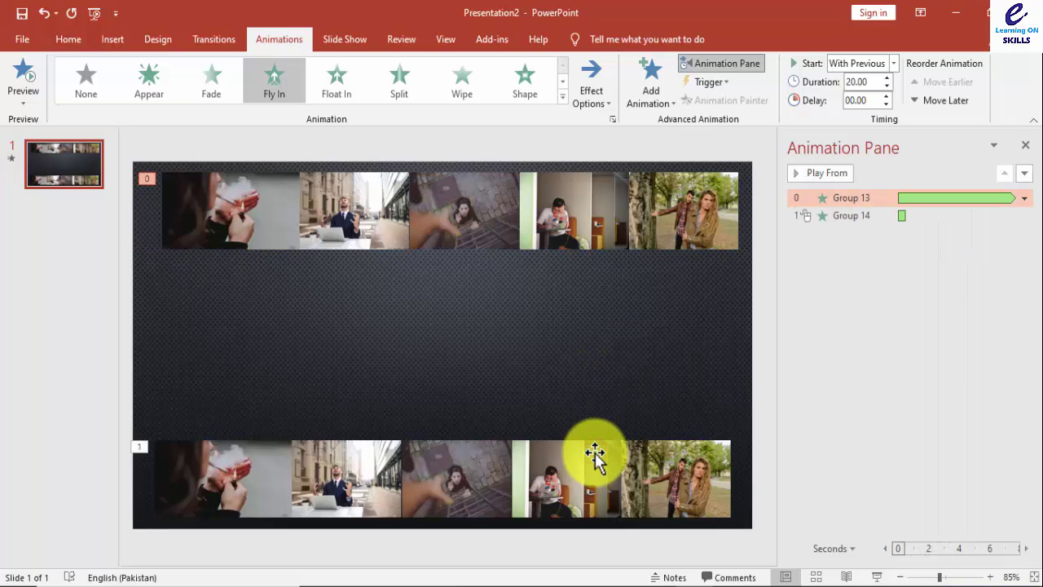
left_click(595, 458)
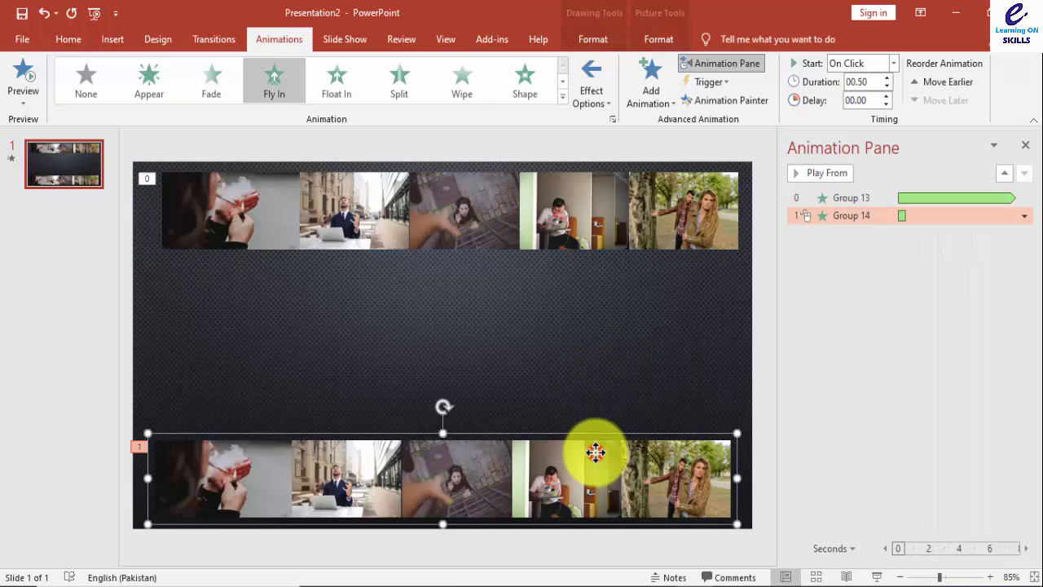
double_click(838, 215)
left_click(440, 181)
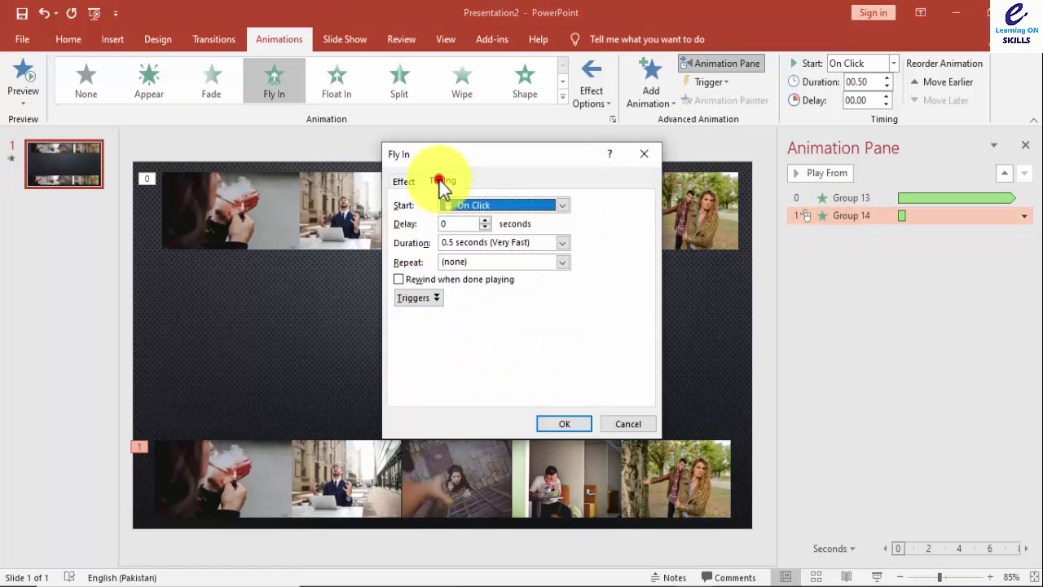
left_click(489, 205)
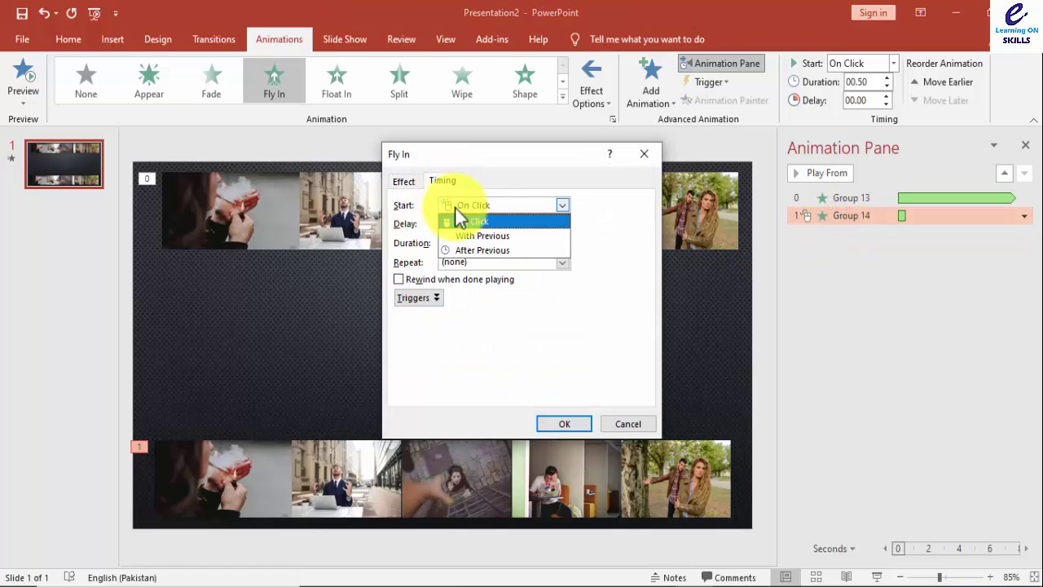
left_click(481, 236)
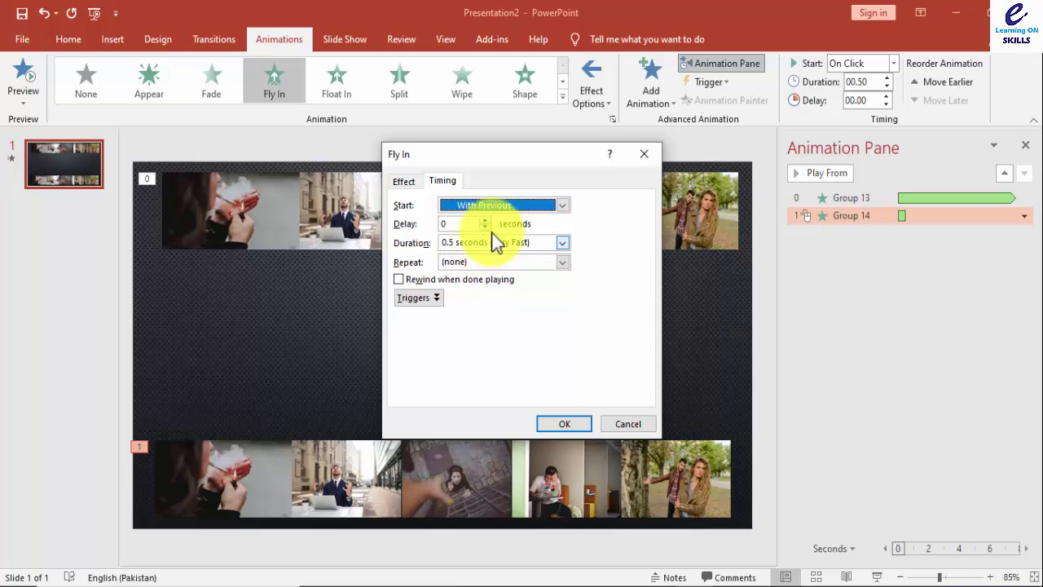
left_click(564, 243)
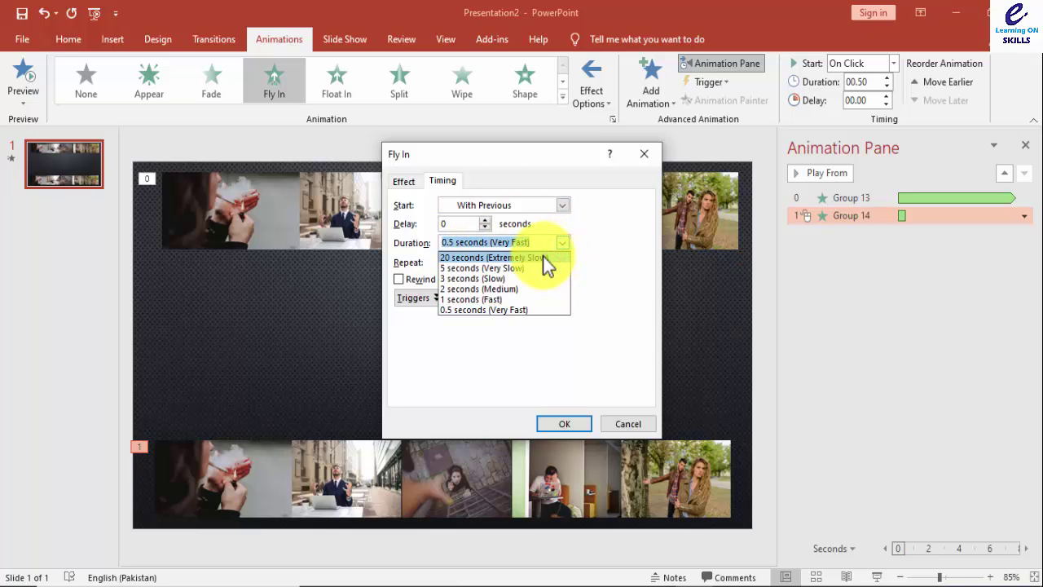
left_click(544, 257)
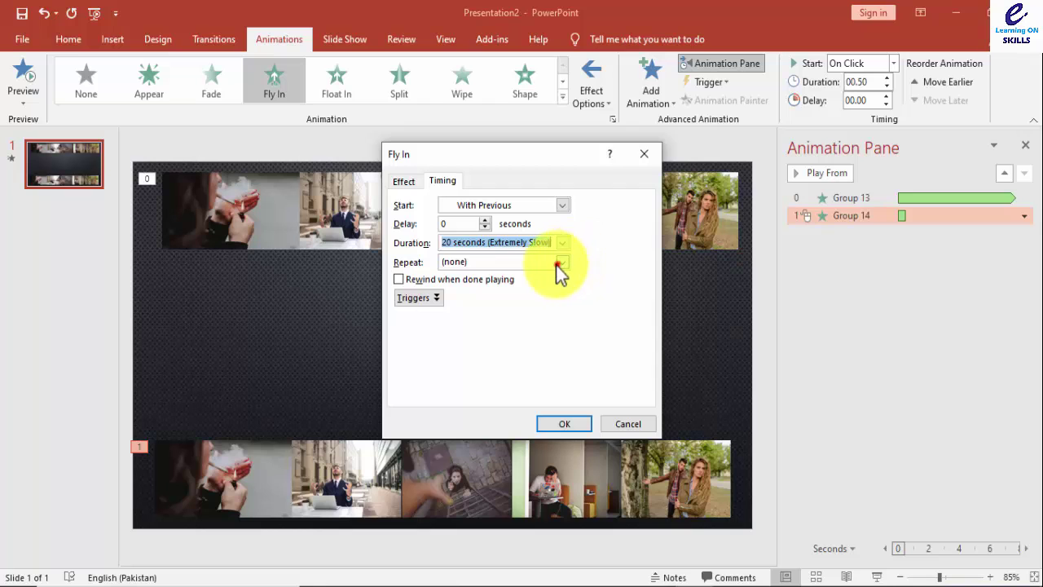
left_click(559, 262)
left_click(474, 351)
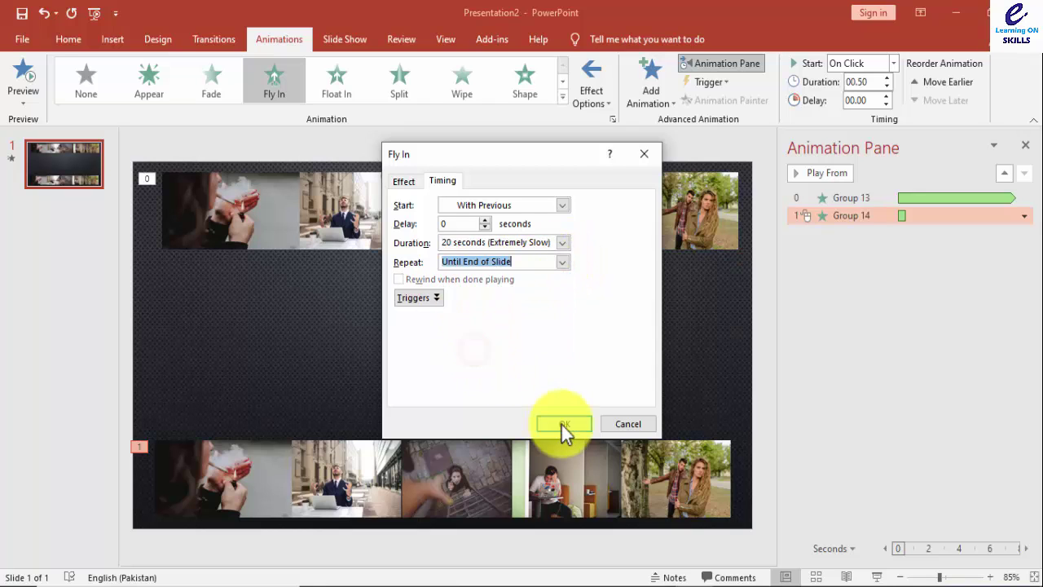
left_click(562, 424)
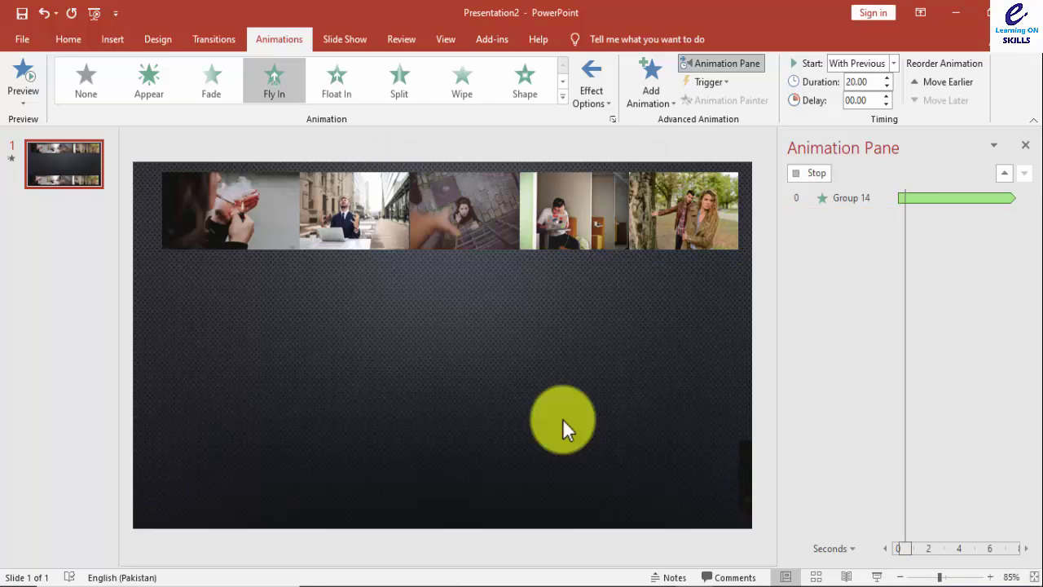
key("F5")
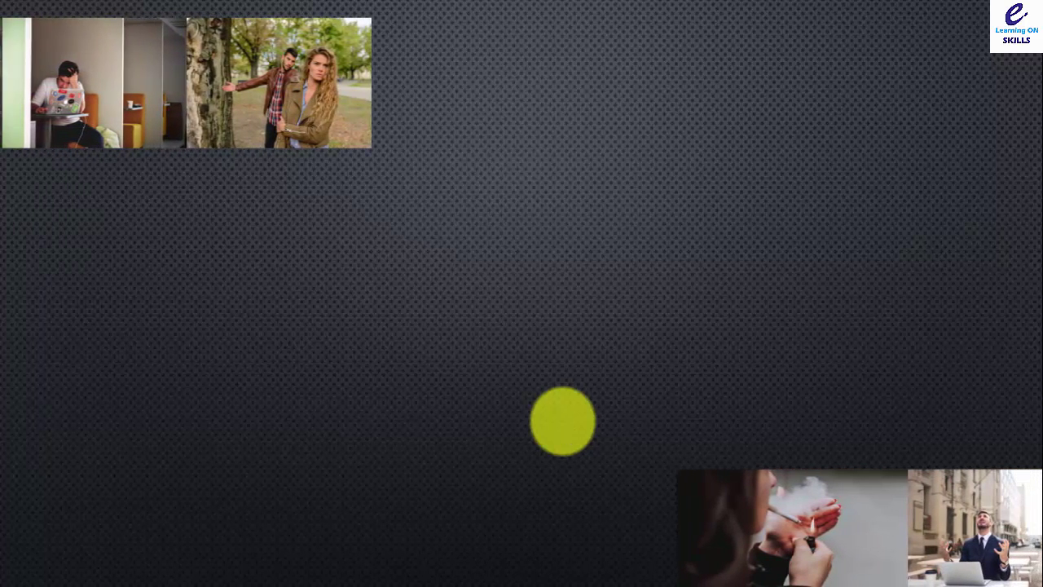
key("Escape")
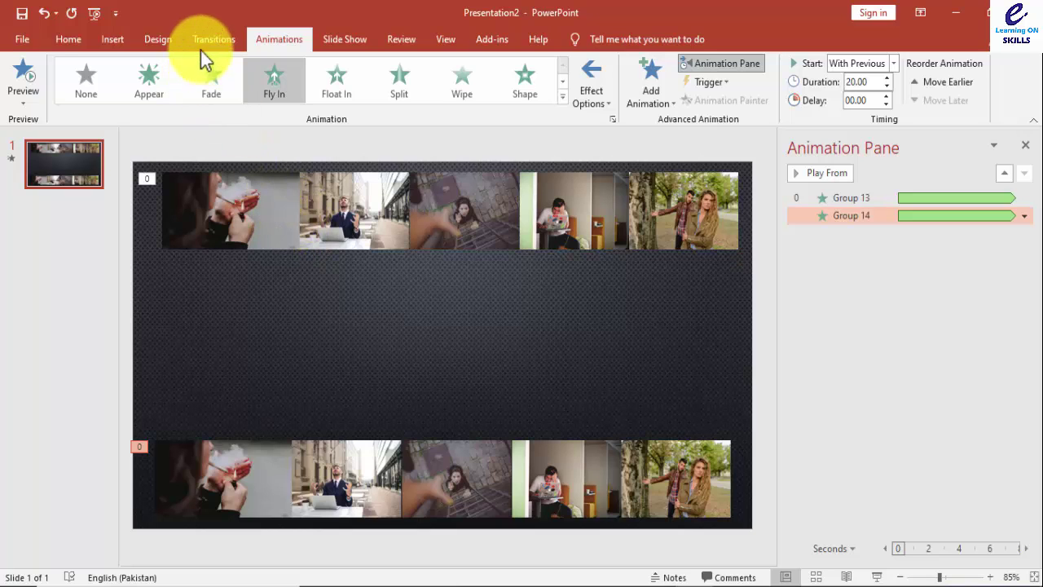
- Draw a text box between the strips reading 'E Learning On is the best Platform for learning', widened to fit
left_click(103, 42)
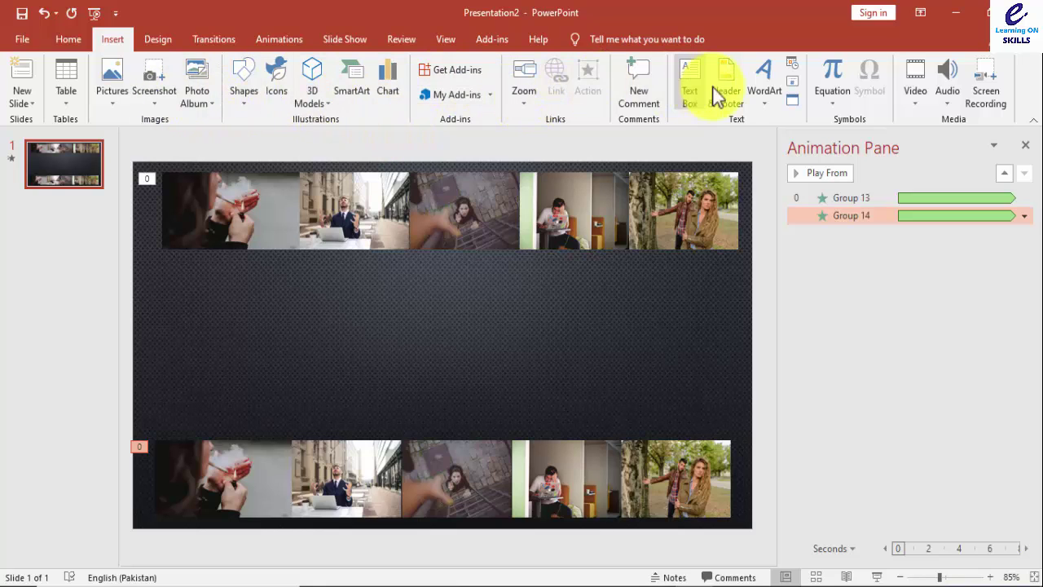
left_click(686, 95)
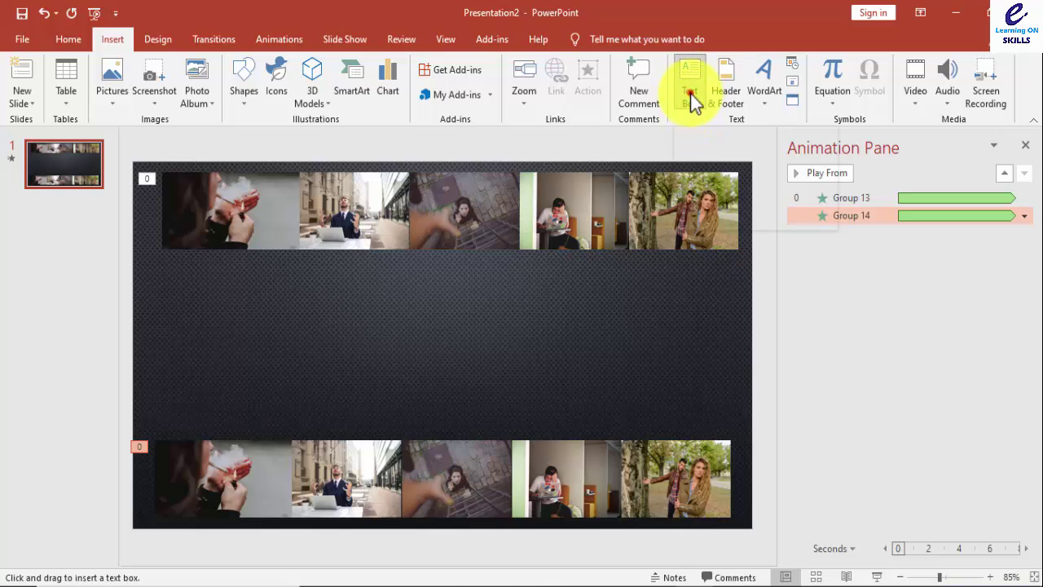
left_click(692, 102)
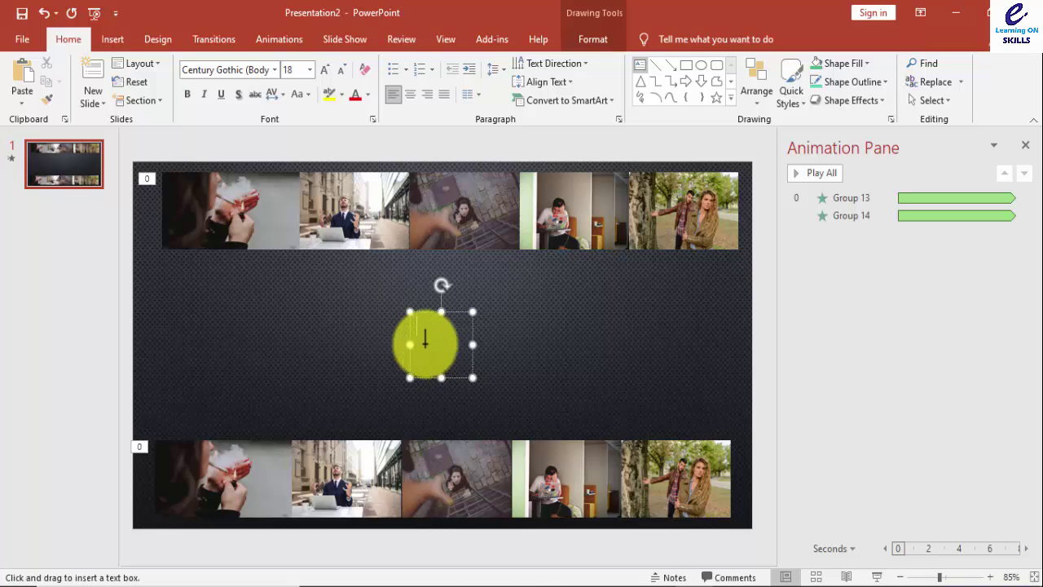
mouse_move(211, 290)
left_mouse_down()
mouse_move(250, 321)
mouse_move(402, 345)
left_mouse_up()
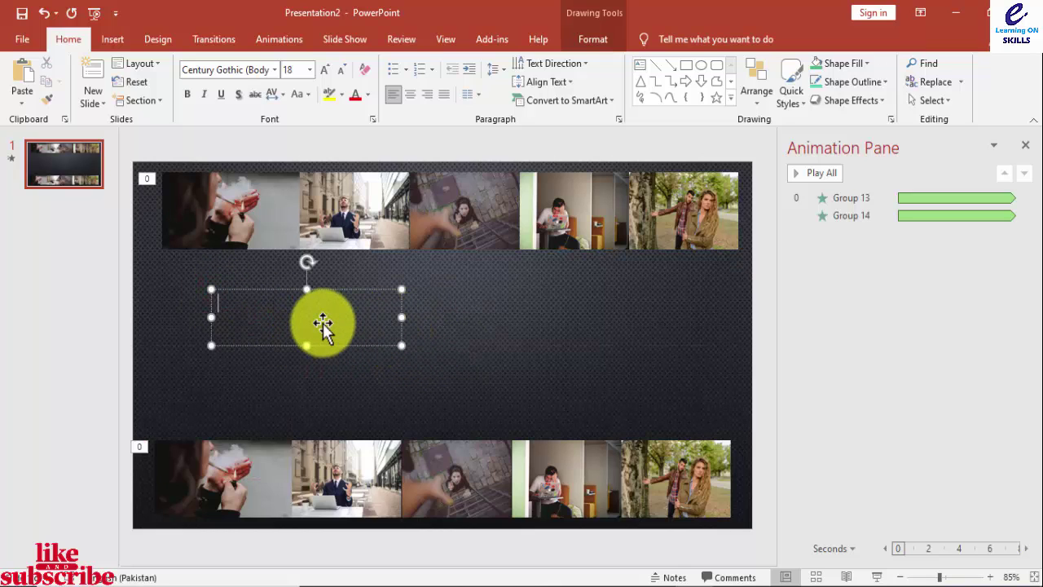
type("E")
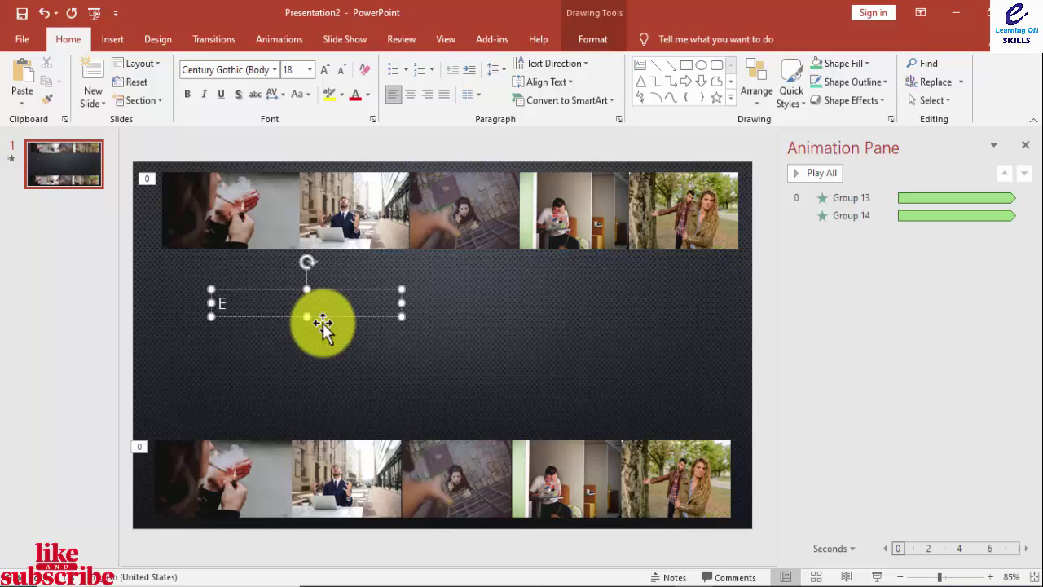
type(" Learning On")
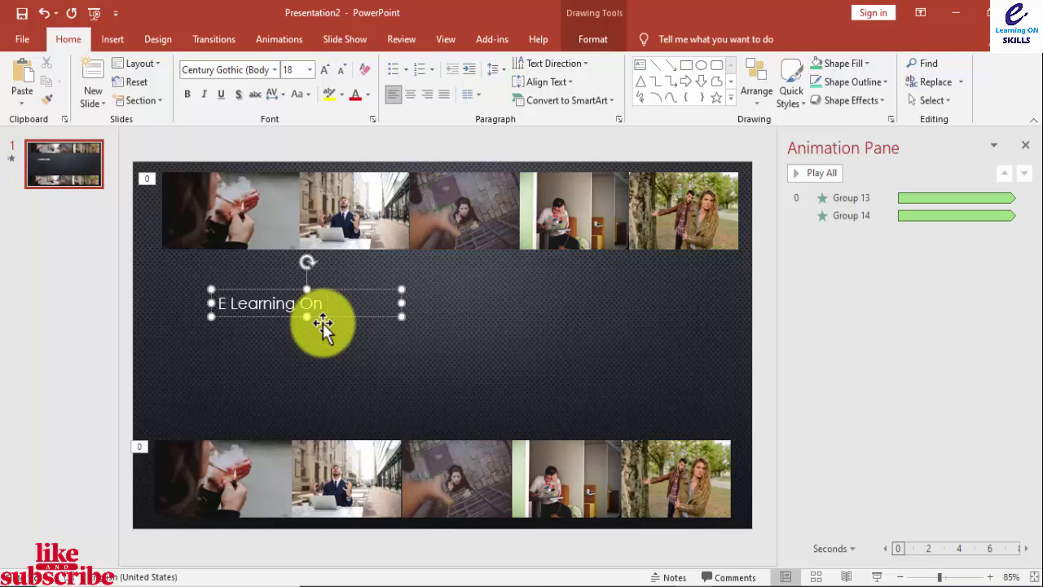
type(" L the be")
type("st Platform for le")
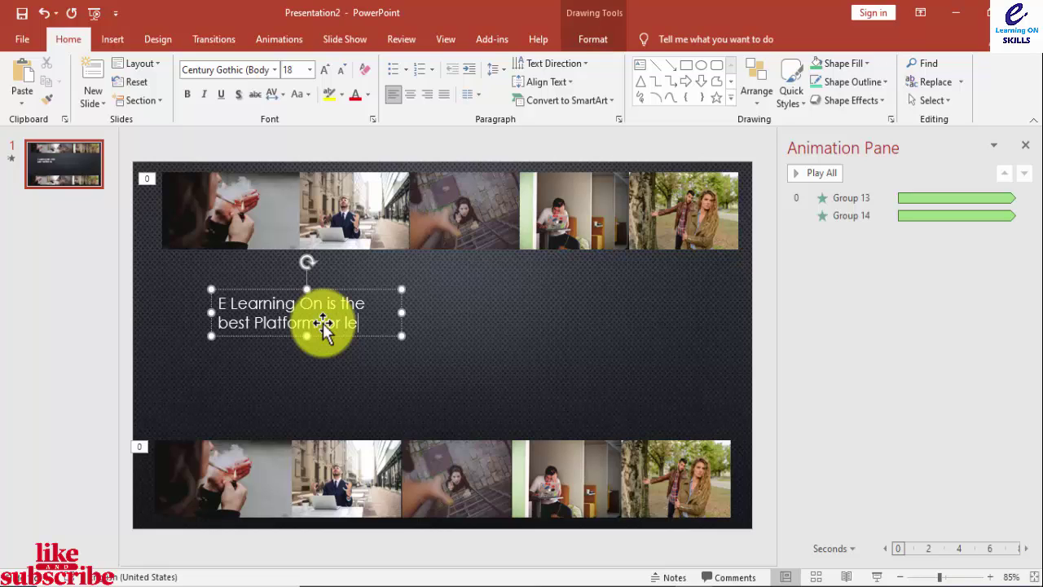
type("ng")
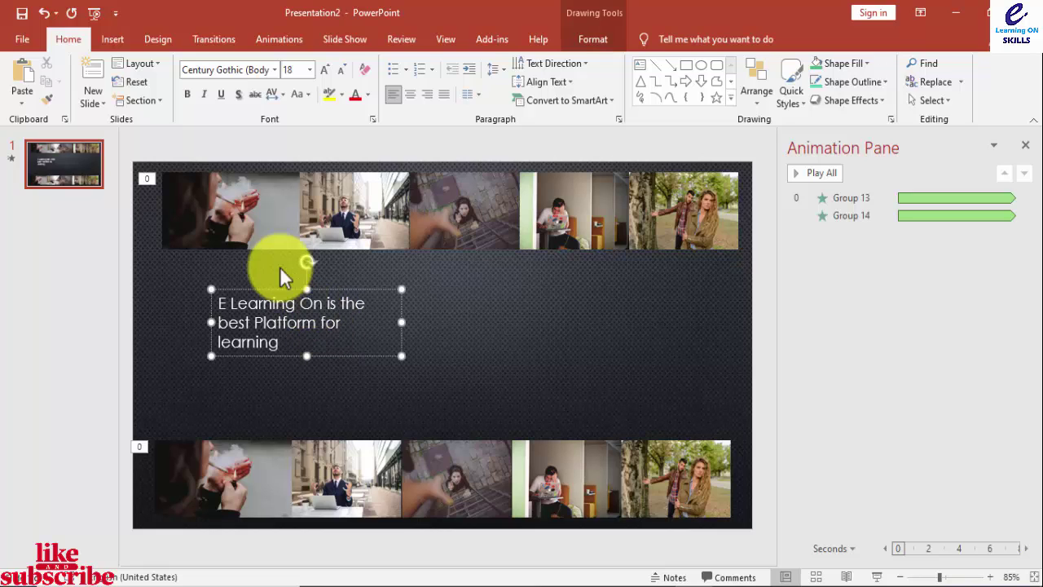
left_click_drag(402, 320, 702, 316)
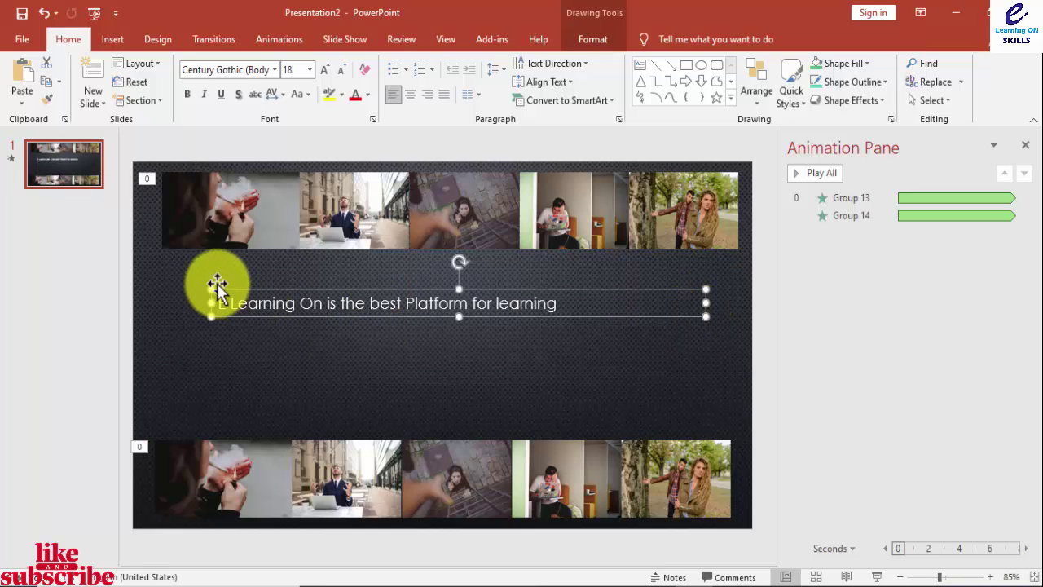
- Make the sentence bold and enlarge it to 28 pt
left_click(187, 93)
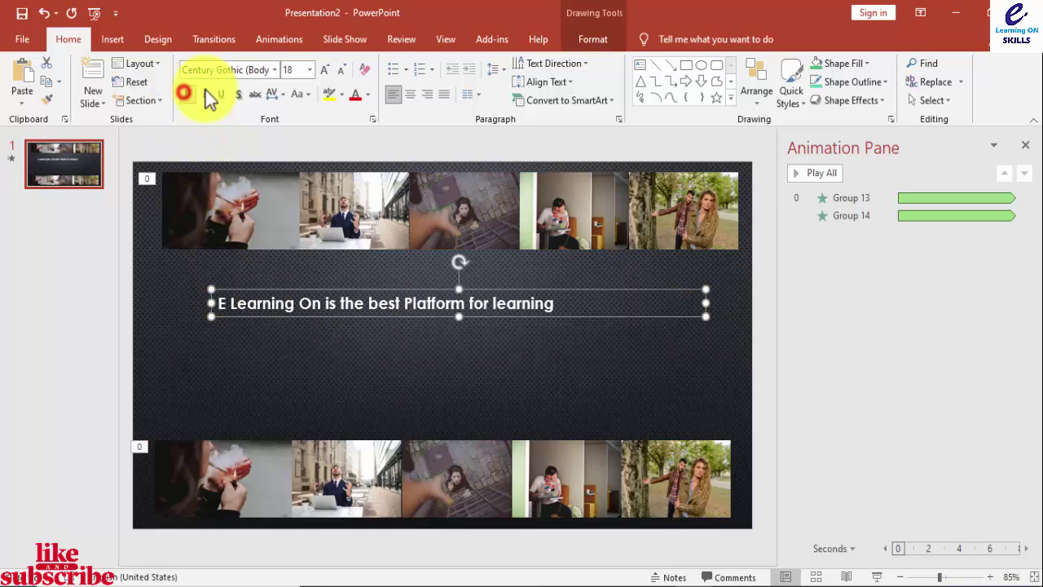
left_click(324, 71)
left_click(324, 72)
left_click(324, 72)
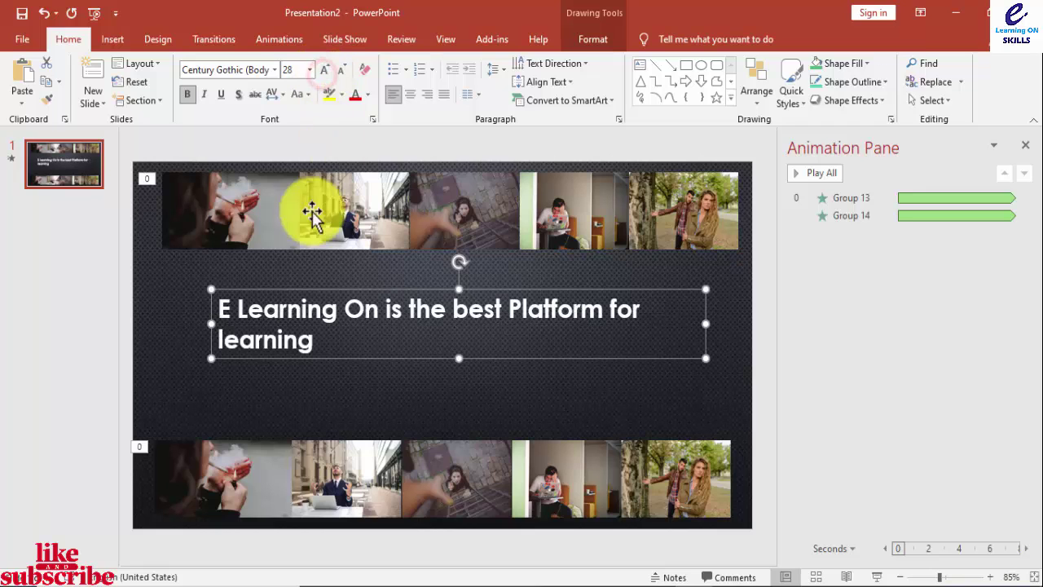
- Widen the text box and centre the sentence on one line between the photo strips
left_click_drag(213, 327, 156, 325)
left_click_drag(309, 291, 326, 304)
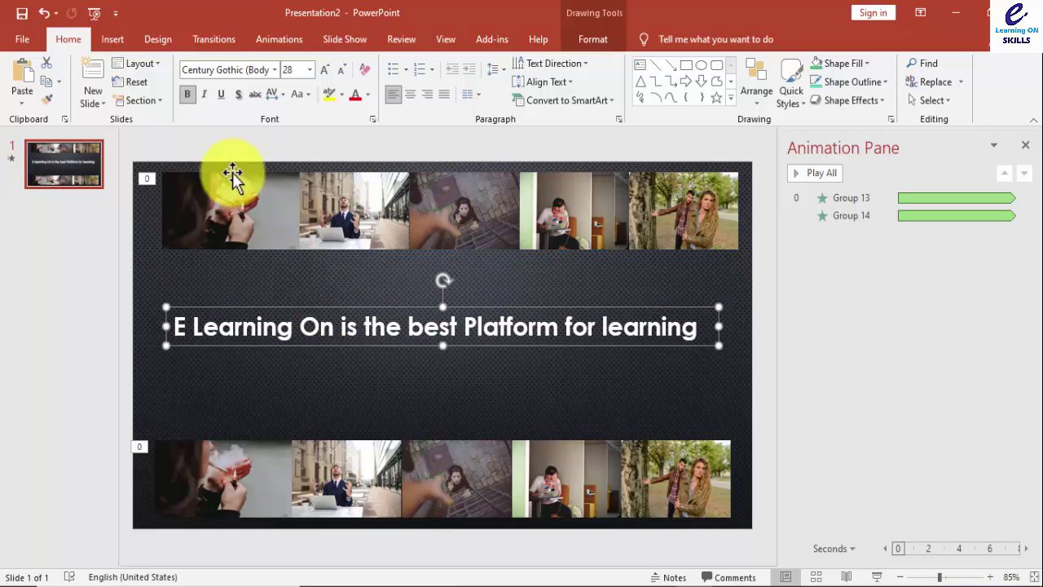
left_click(274, 40)
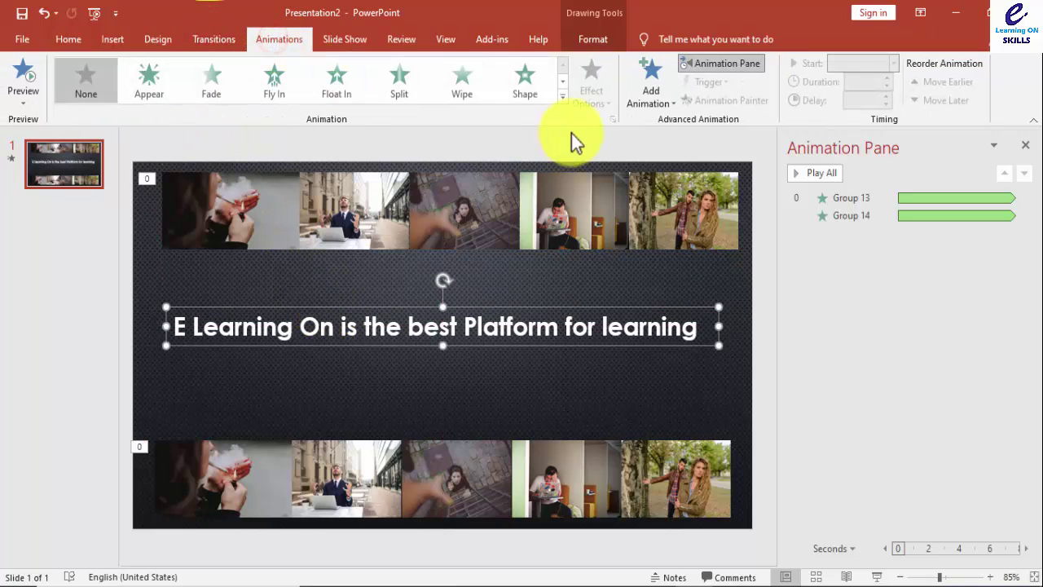
- Apply a Bounce entrance effect to the sentence with text animating By word
left_click(563, 98)
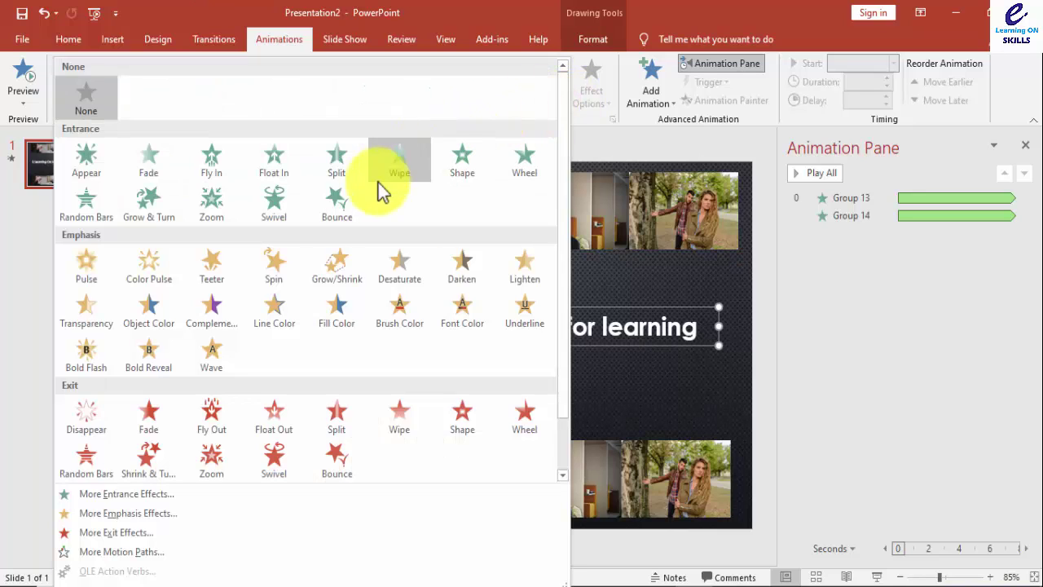
left_click(348, 214)
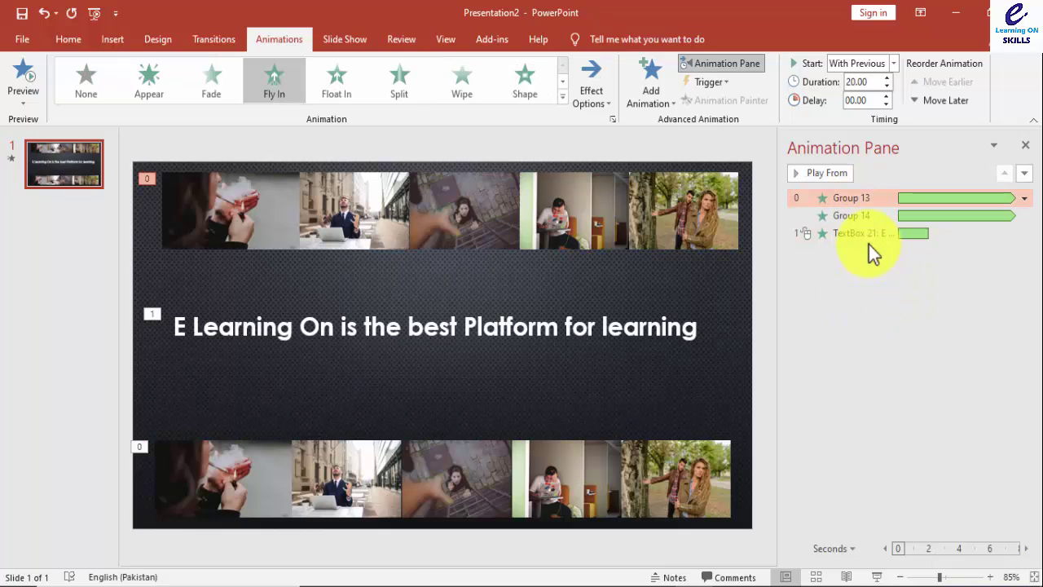
left_click(866, 234)
double_click(865, 234)
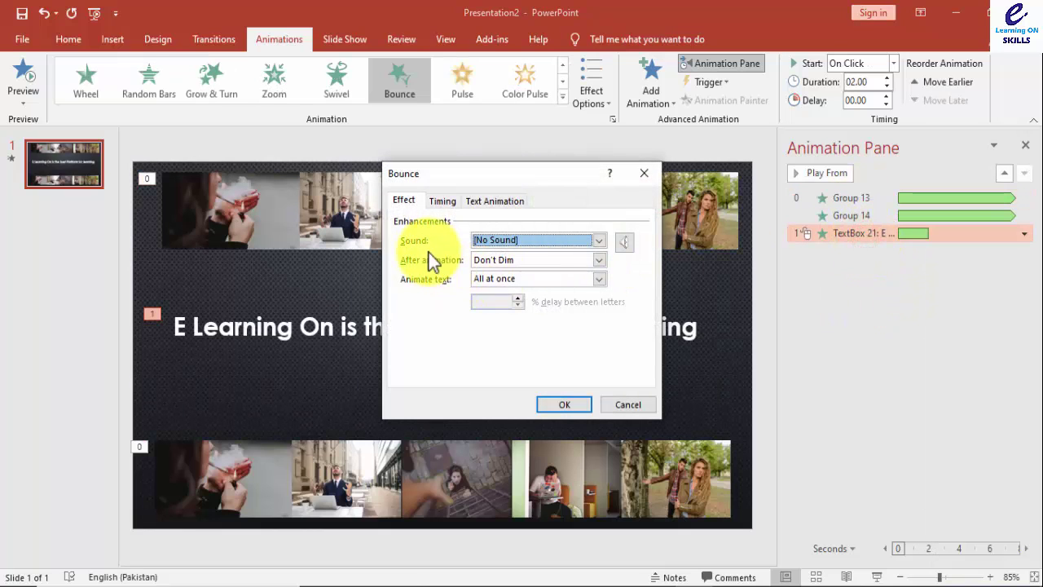
left_click(497, 279)
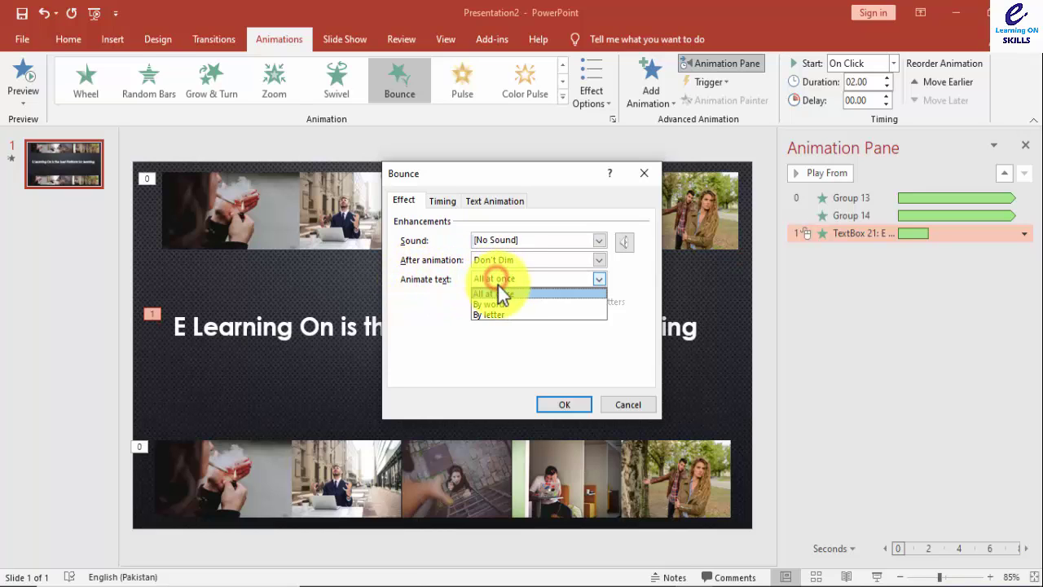
left_click(505, 305)
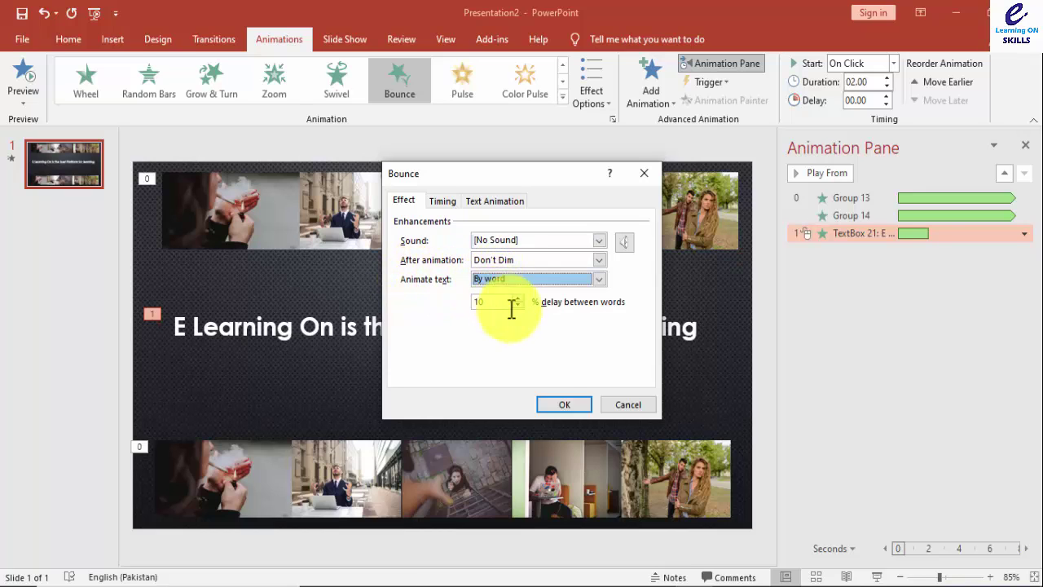
left_click(553, 402)
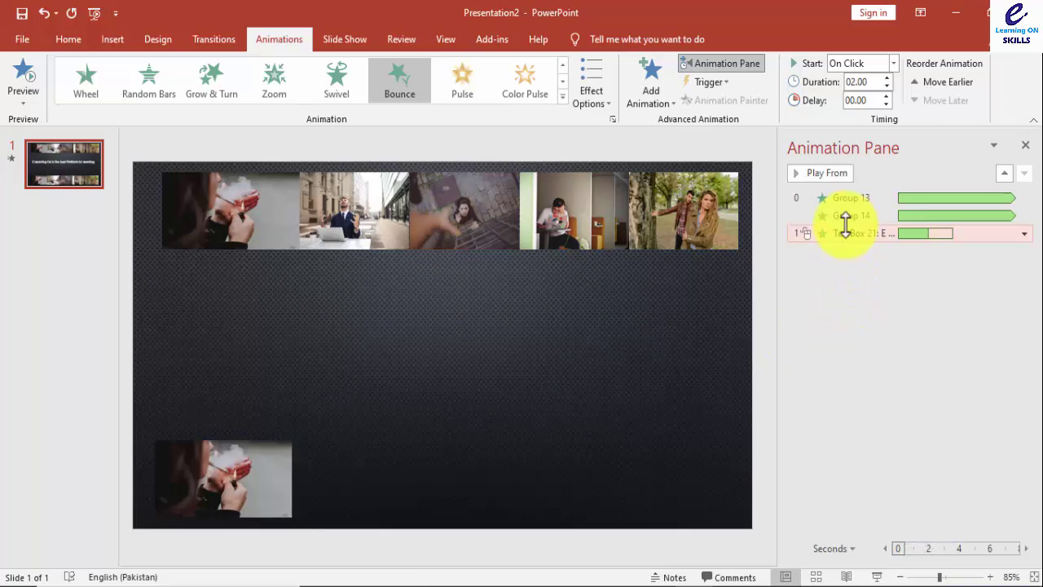
- Change the sentence's Bounce to animate the text By letter
double_click(852, 233)
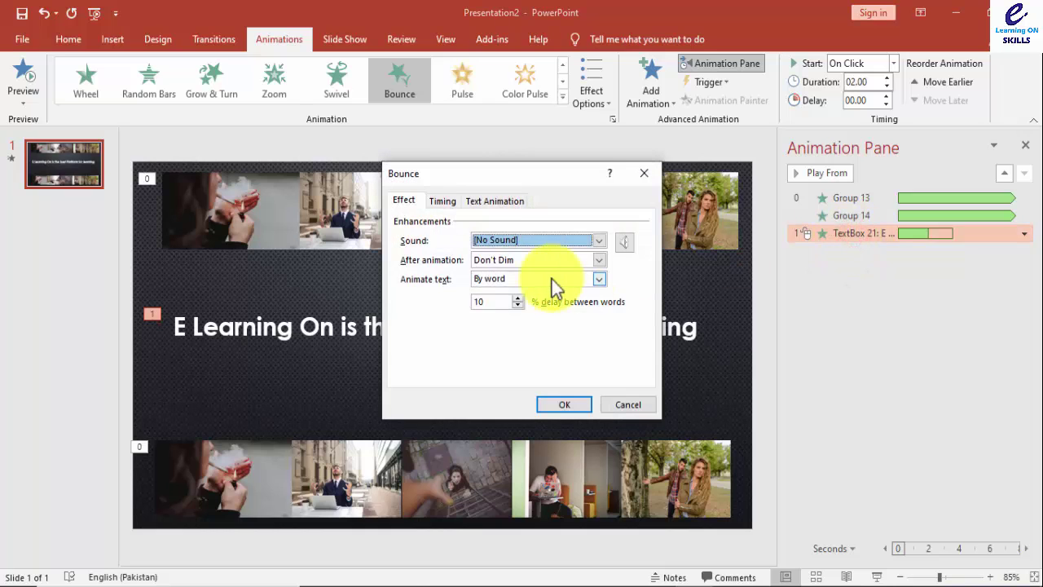
left_click(495, 280)
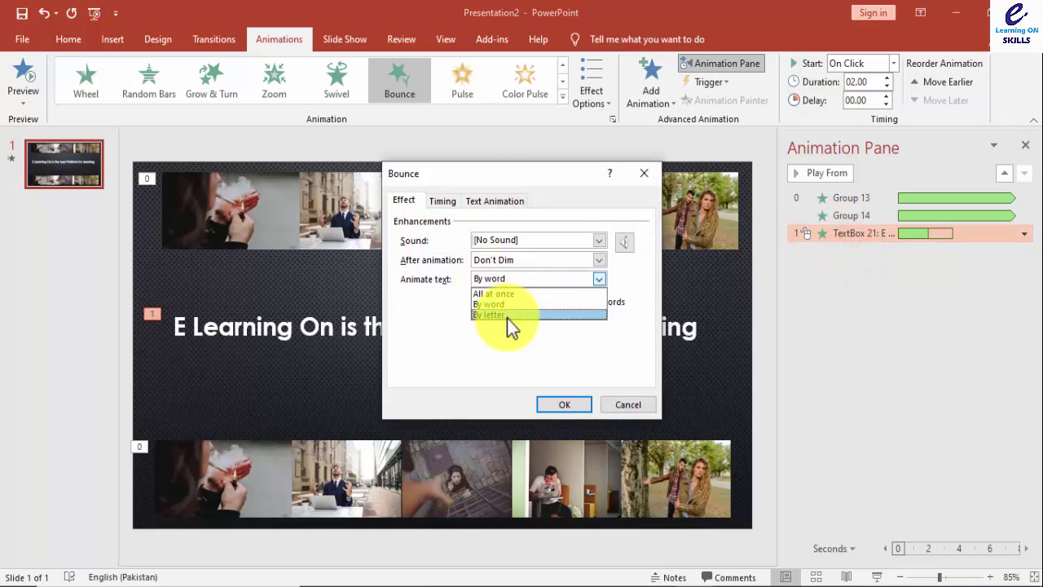
left_click(513, 313)
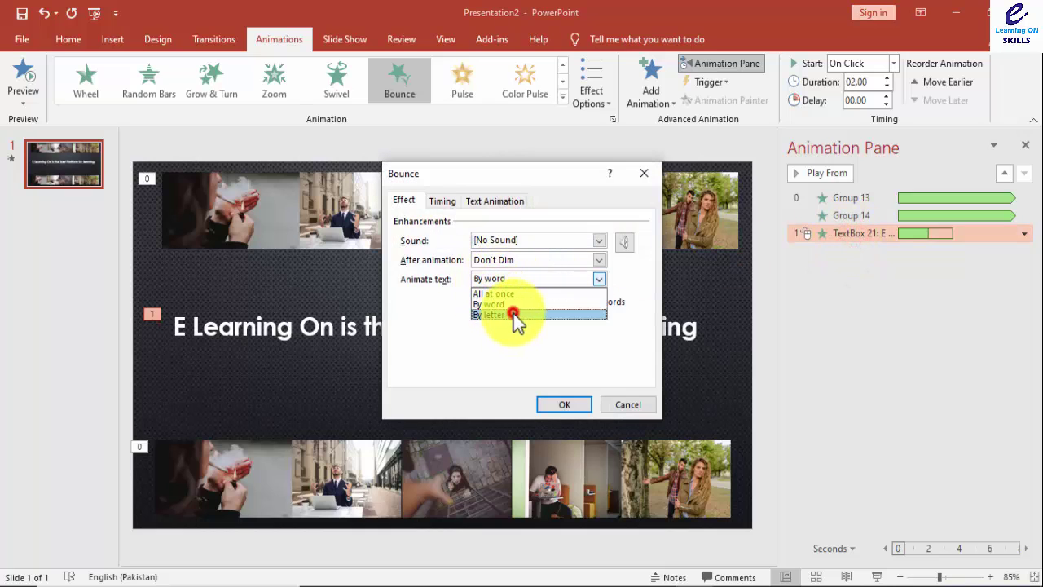
- Set the Bounce to start With Previous, last 20 seconds, and repeat Until End of Slide
left_click(440, 199)
left_click(453, 224)
left_click(487, 249)
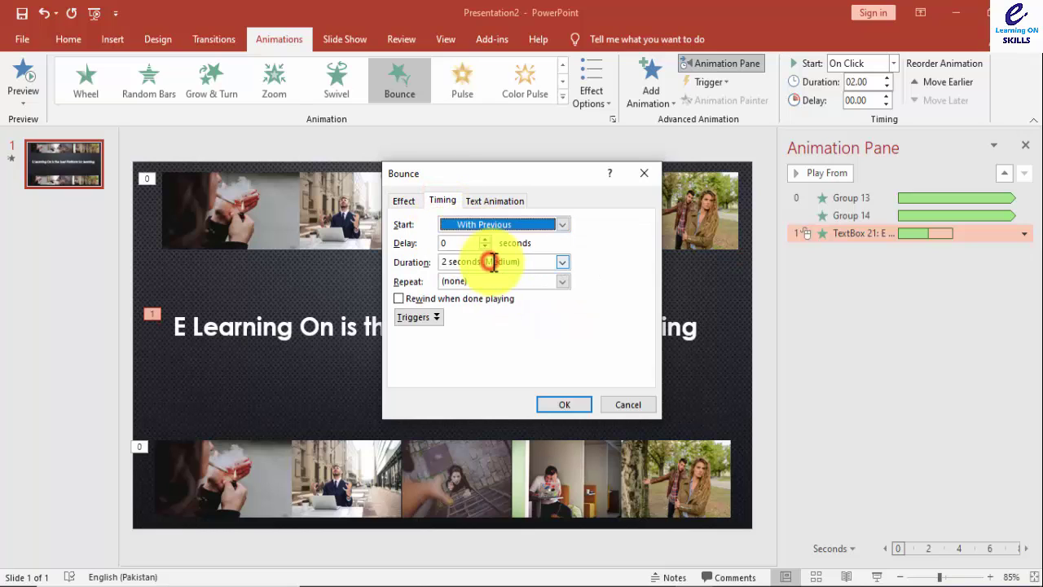
left_click(562, 262)
left_click(543, 272)
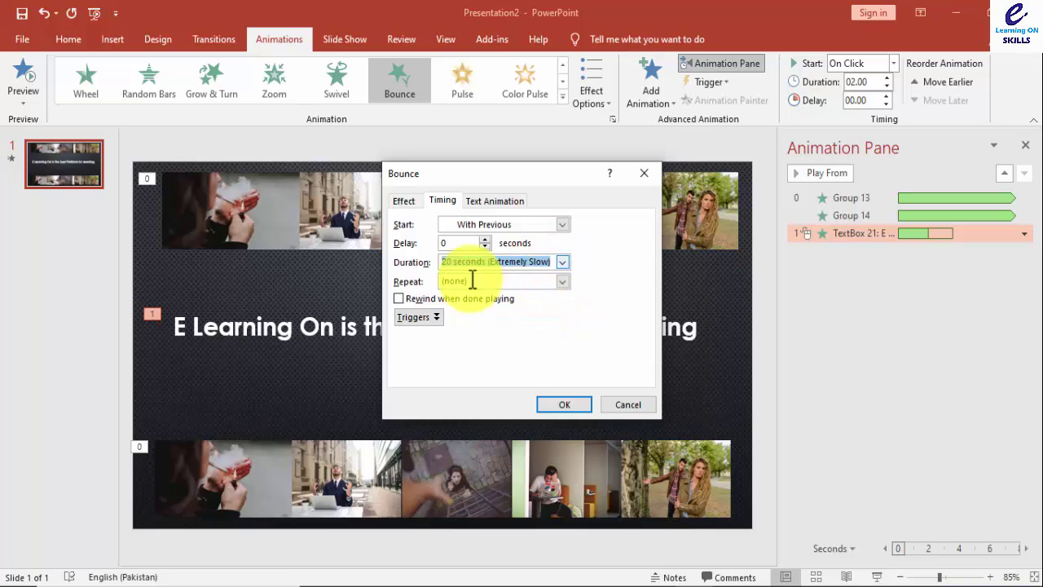
left_click(559, 281)
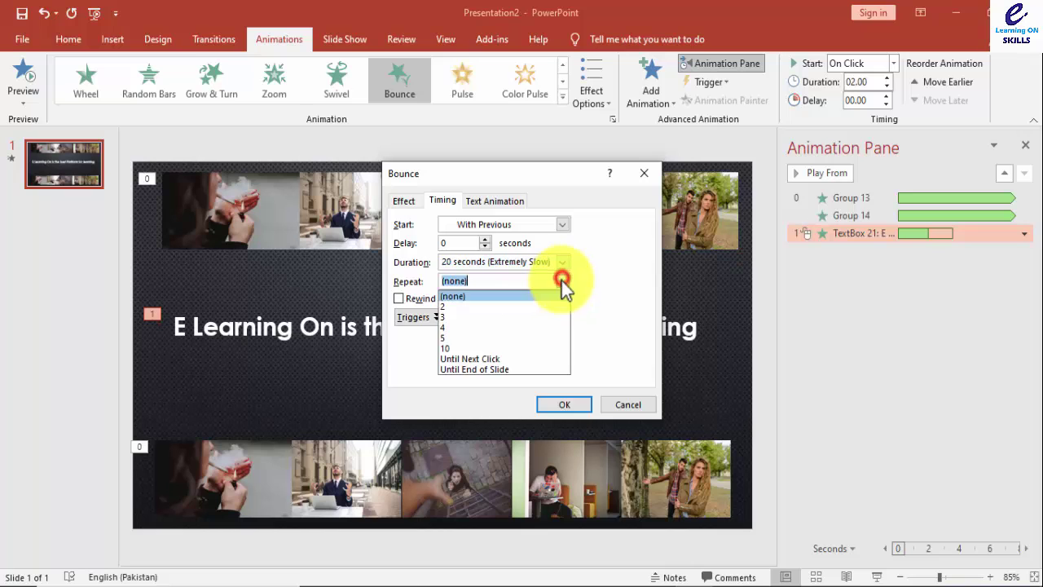
left_click(481, 366)
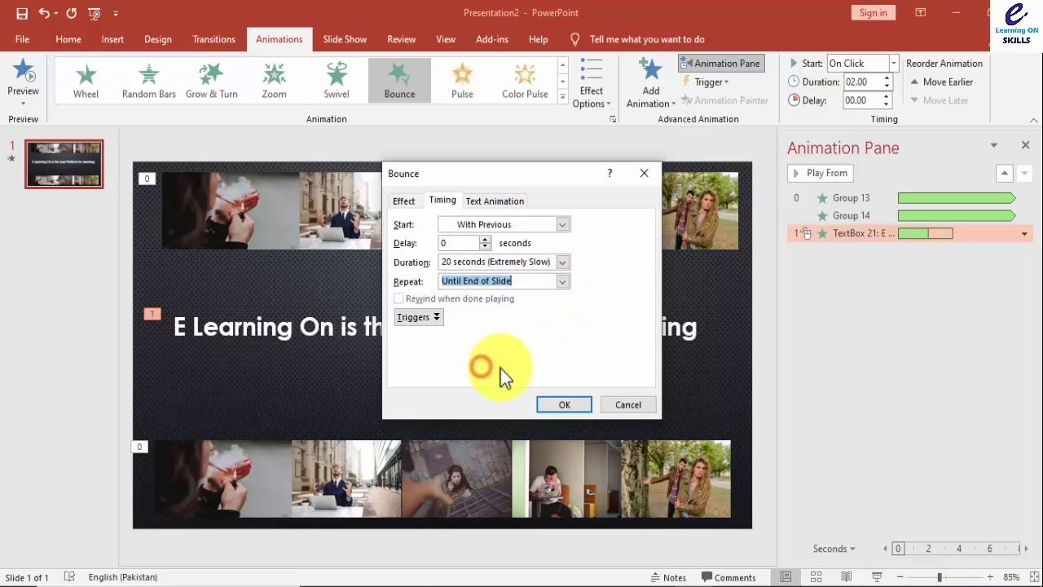
left_click(562, 405)
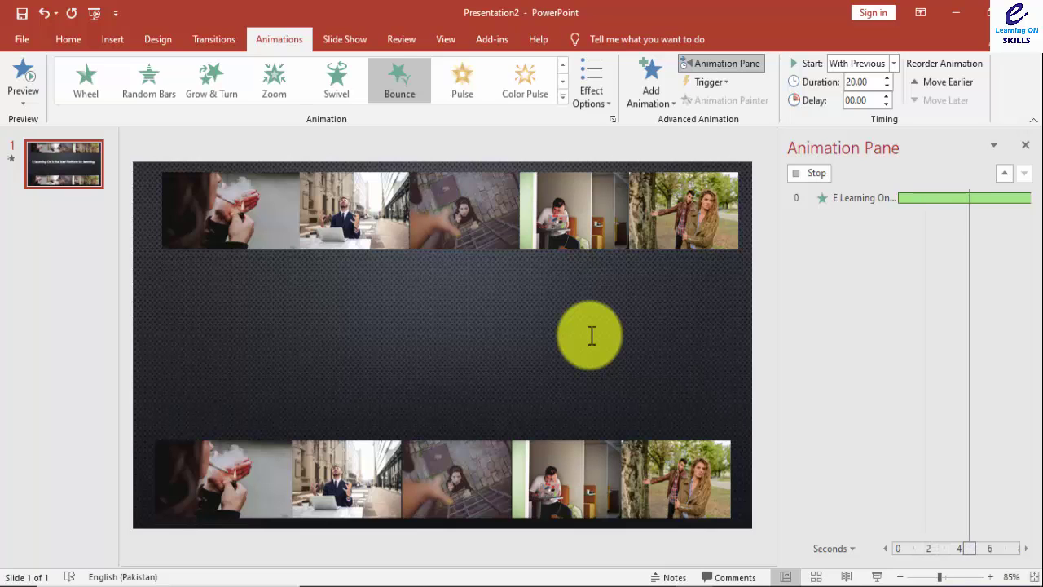
- Start the full-screen slide show with F5 to watch the animations
key("F5")
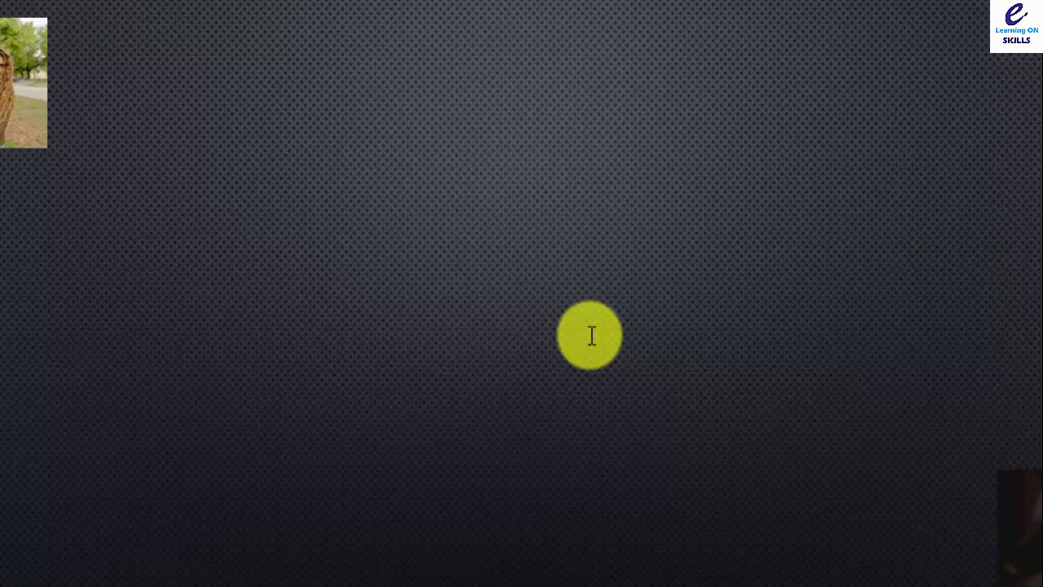